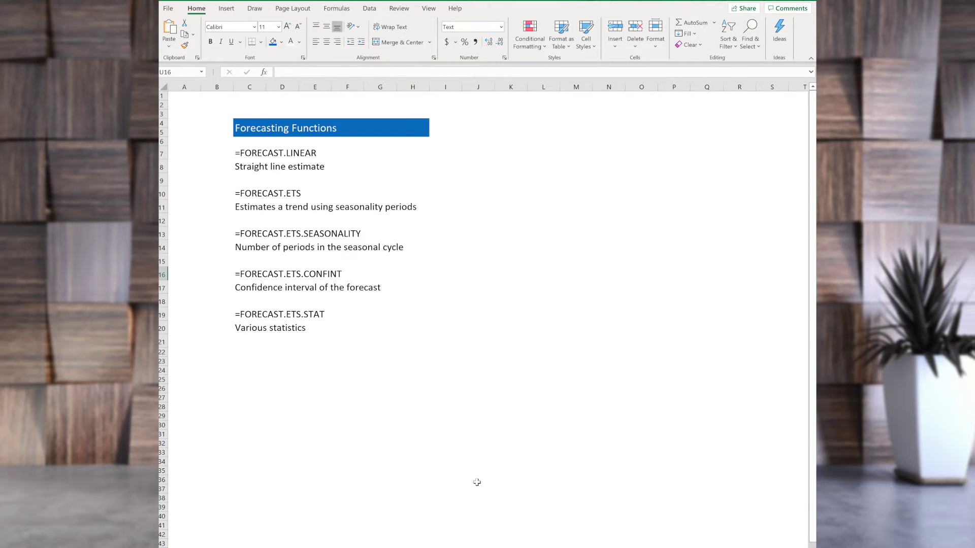
Bring up the Forecast Linear sheet with its Date, Units sold and Forecast table.
{"action": "left_click_drag", "start_coordinate": [496, 547], "coordinate": [496, 544]}
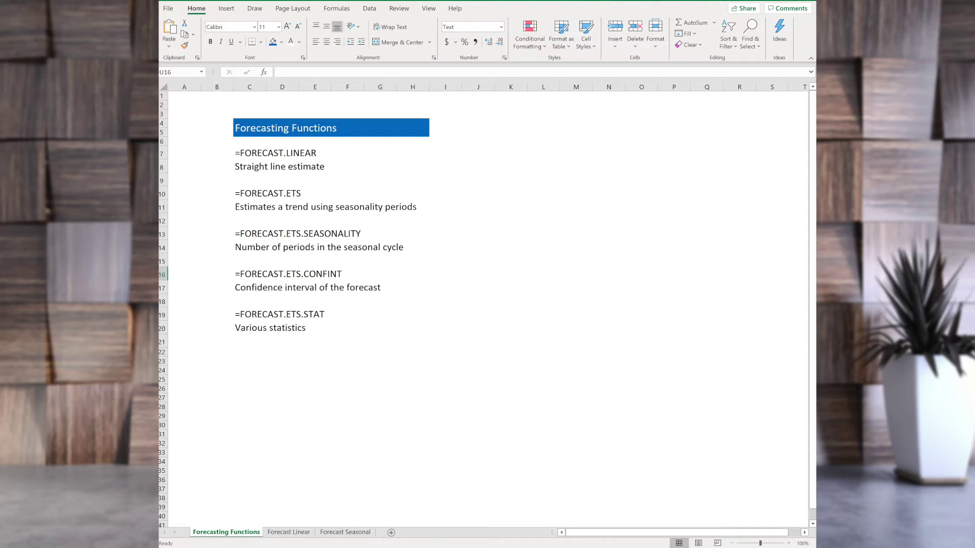
{"action": "left_click", "coordinate": [288, 532]}
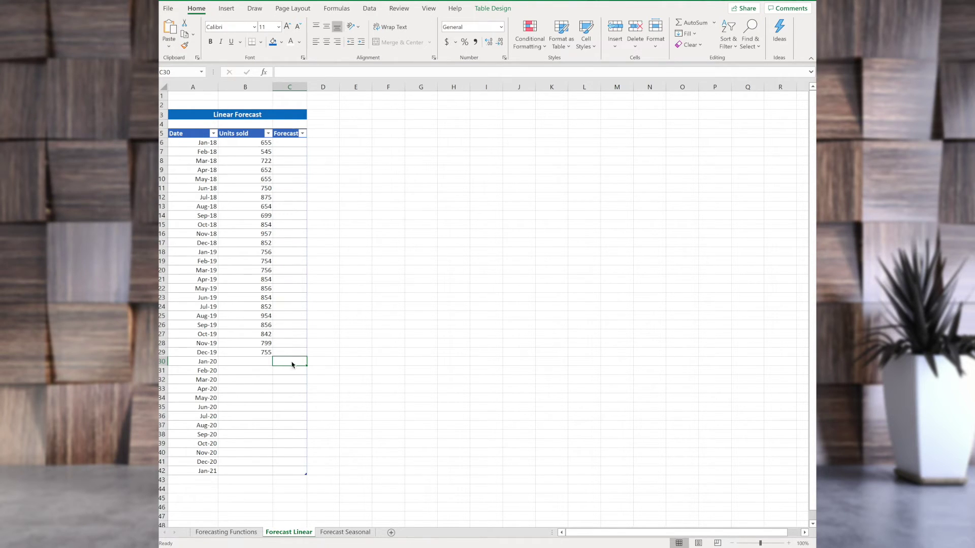
{"action": "left_click", "coordinate": [421, 73]}
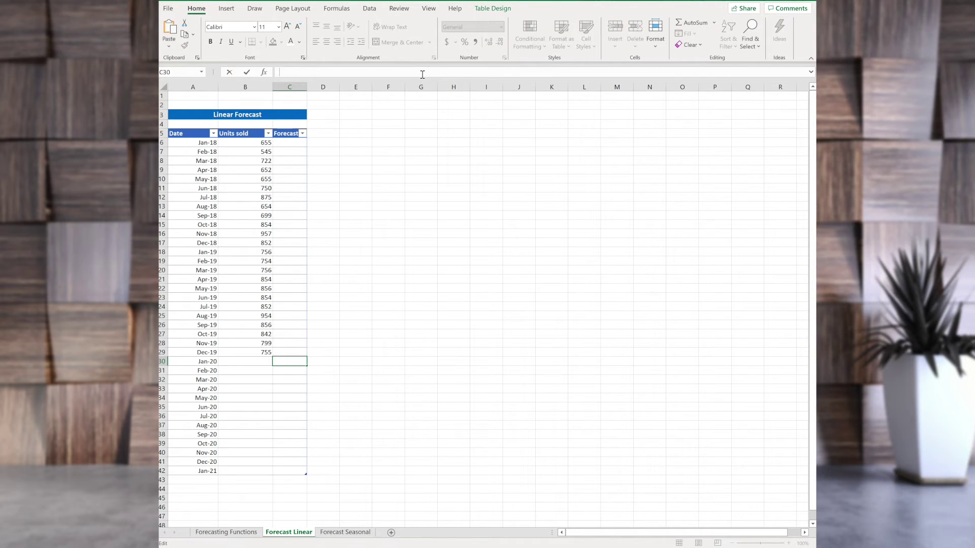
{"action": "type", "text": "="}
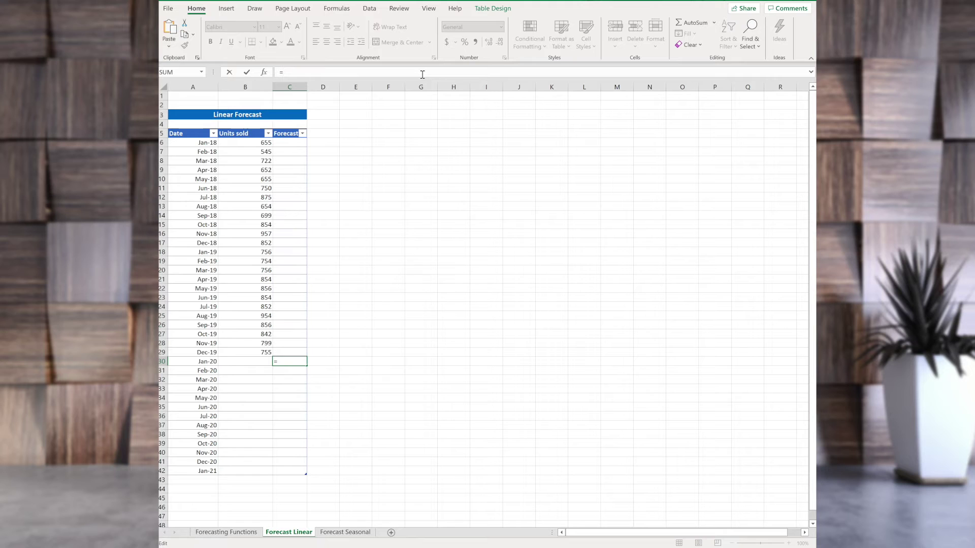
{"action": "type", "text": "fore"}
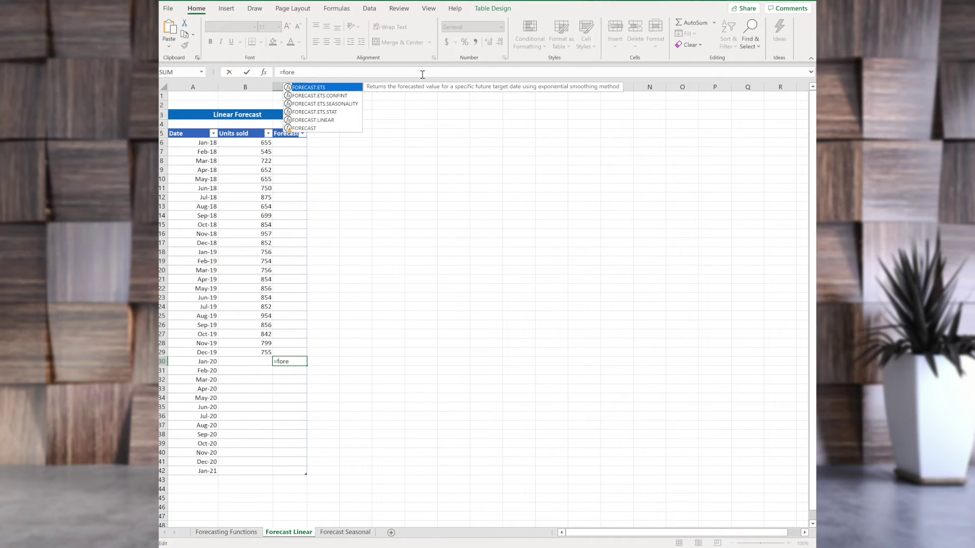
{"action": "key", "text": "Down"}
{"action": "key", "text": "Down"}
{"action": "key", "text": "Down"}
{"action": "key", "text": "Down"}
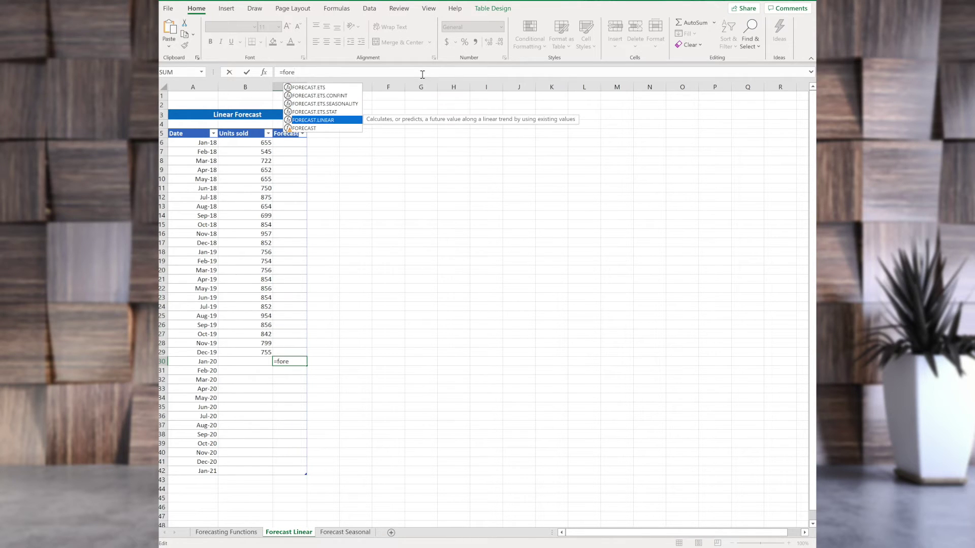
{"action": "key", "text": "Tab"}
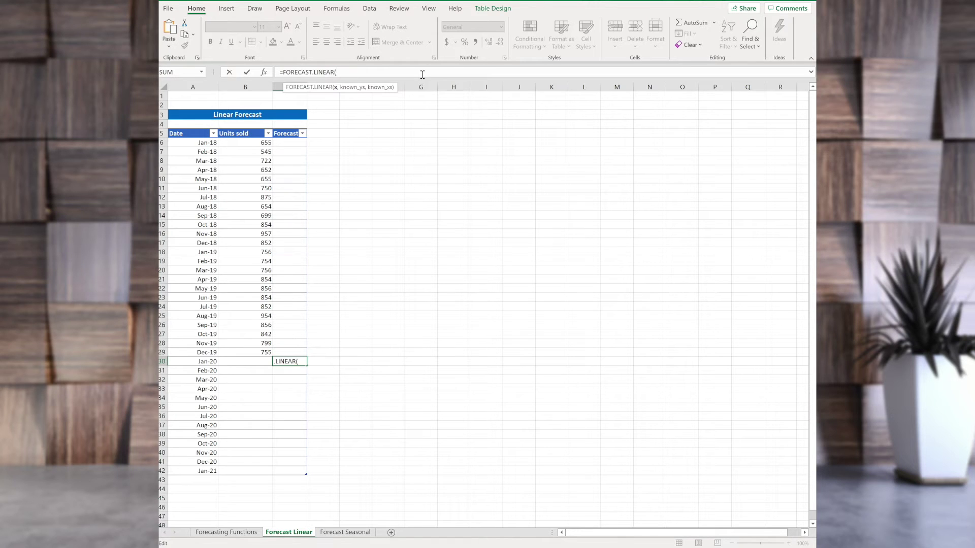
{"action": "left_click", "coordinate": [194, 361]}
{"action": "type", "text": ","}
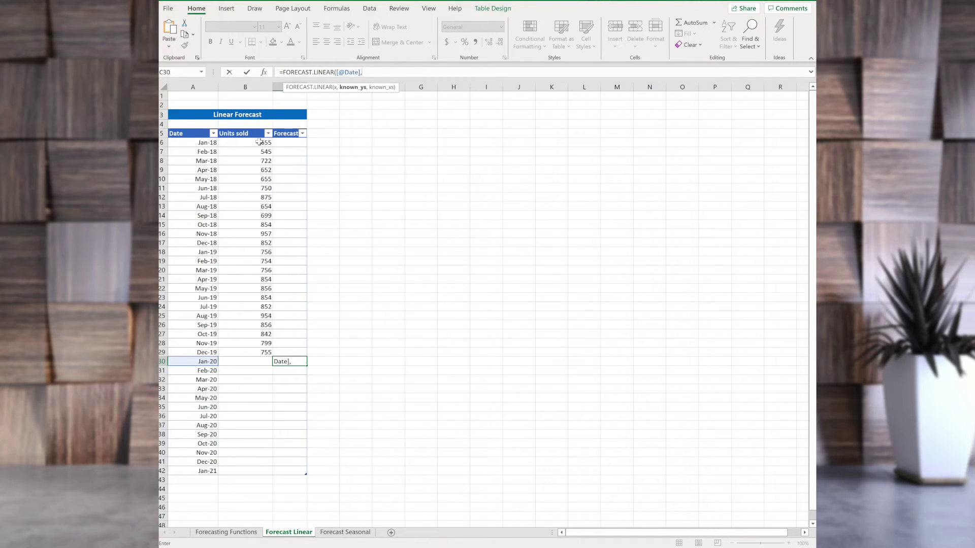
{"action": "mouse_move", "coordinate": [261, 144]}
{"action": "left_mouse_down"}
{"action": "mouse_move", "coordinate": [263, 370]}
{"action": "mouse_move", "coordinate": [265, 353]}
{"action": "left_mouse_up"}
{"action": "type", "text": ","}
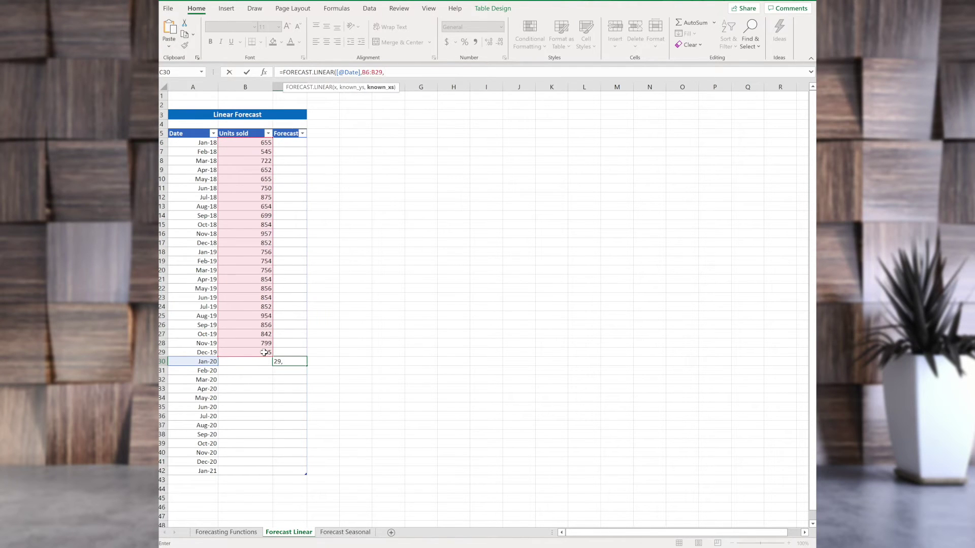
{"action": "left_click_drag", "start_coordinate": [205, 143], "coordinate": [208, 350]}
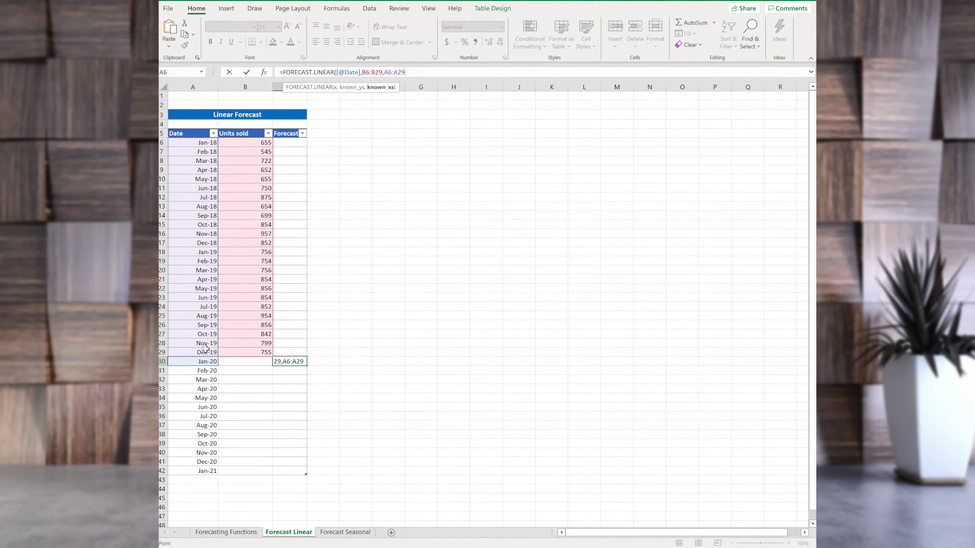
{"action": "type", "text": ")"}
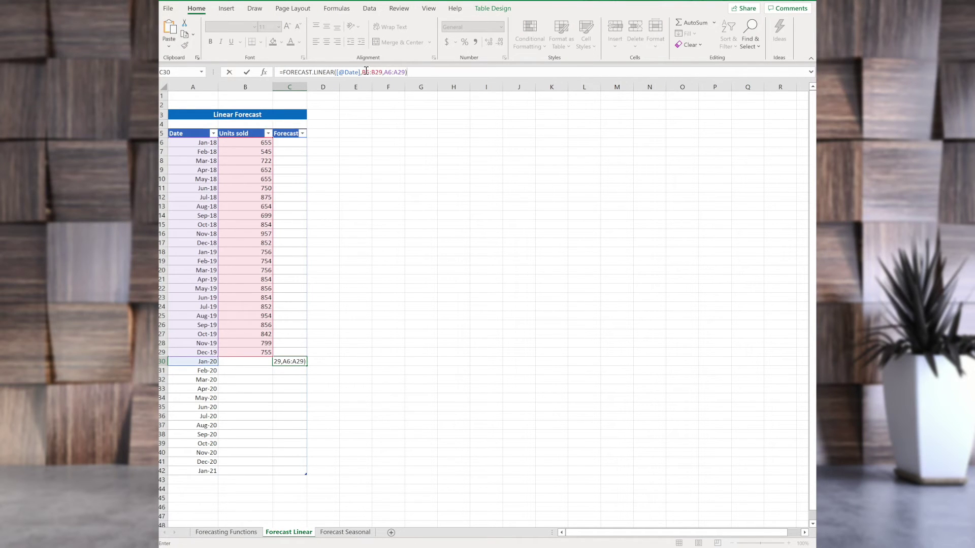
Make both ranges absolute ($B$6:$B$29, $A$6:$A$29) and commit to fill the Forecast column.
{"action": "left_click_drag", "start_coordinate": [362, 72], "coordinate": [406, 73]}
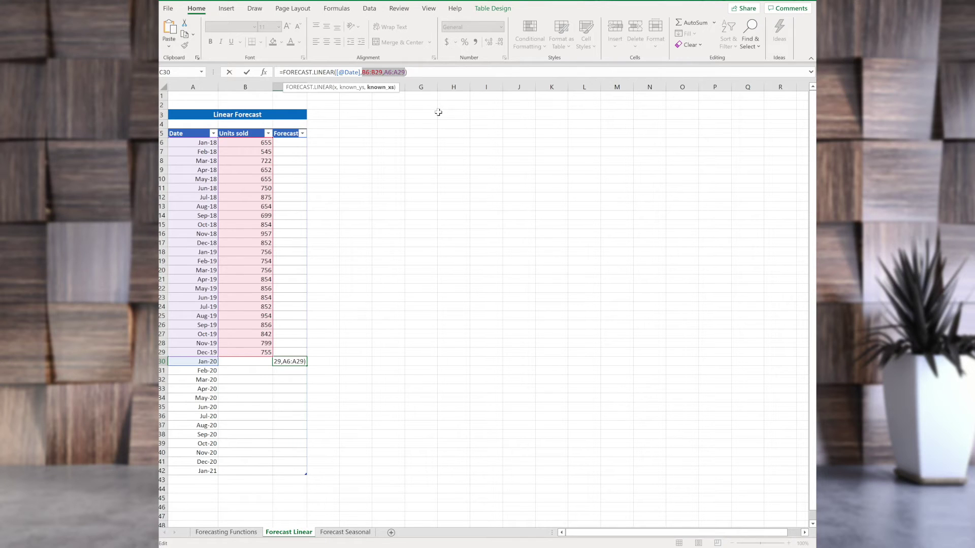
{"action": "key", "text": "F4"}
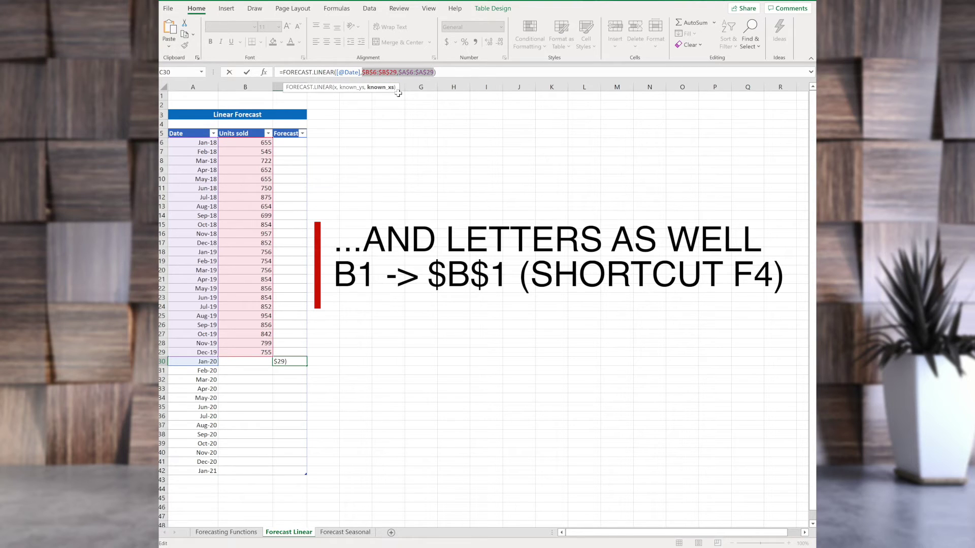
{"action": "left_click", "coordinate": [442, 75]}
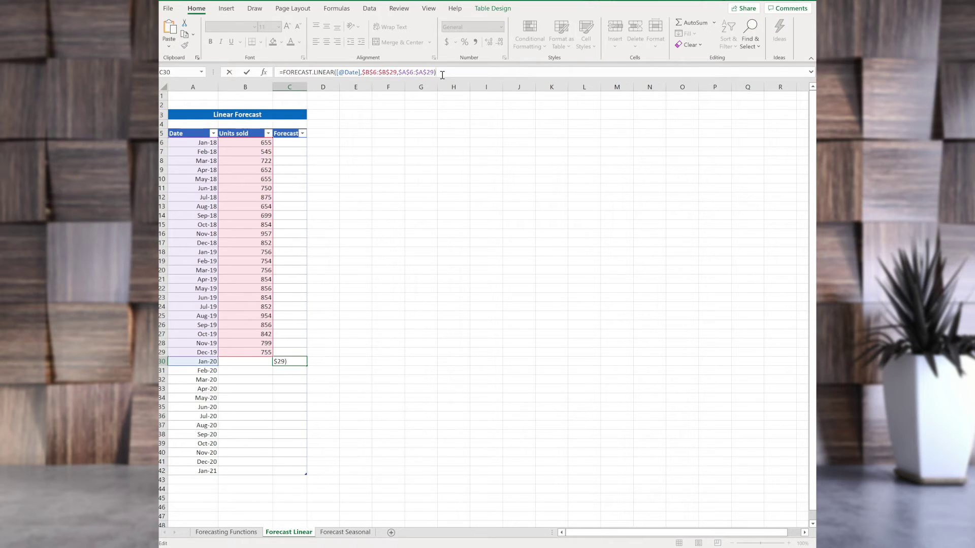
{"action": "key", "text": "Return"}
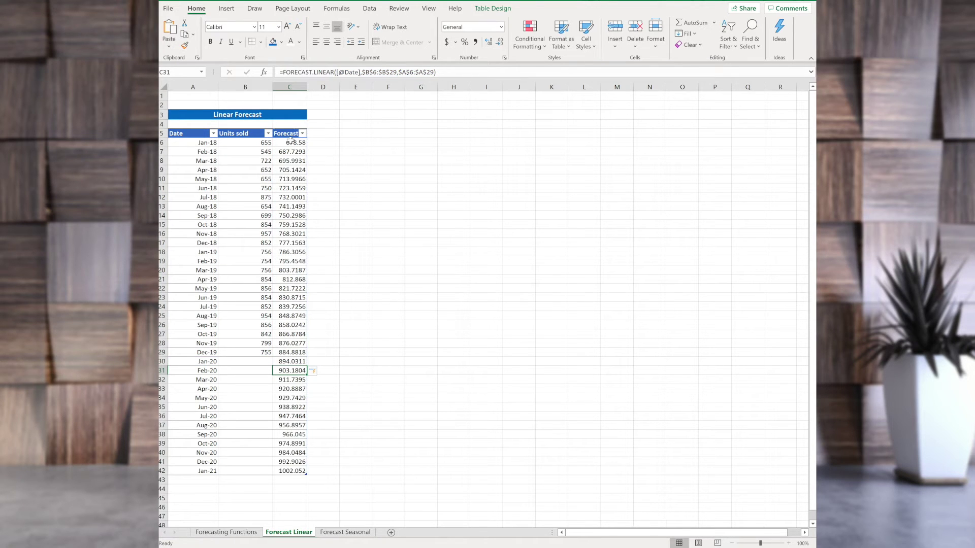
Clear the forecasts for the historical months C6:C29.
{"action": "left_click_drag", "start_coordinate": [290, 141], "coordinate": [296, 355]}
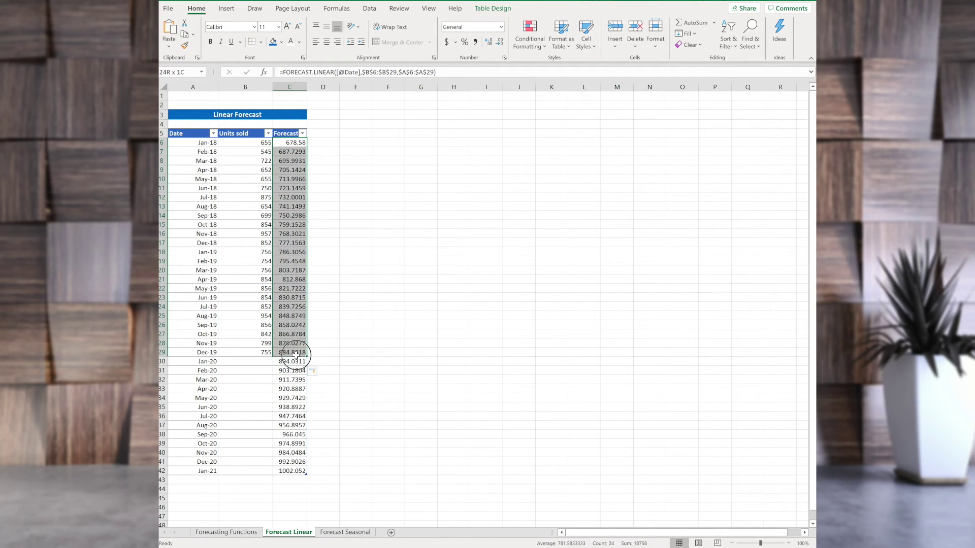
{"action": "key", "text": "Delete"}
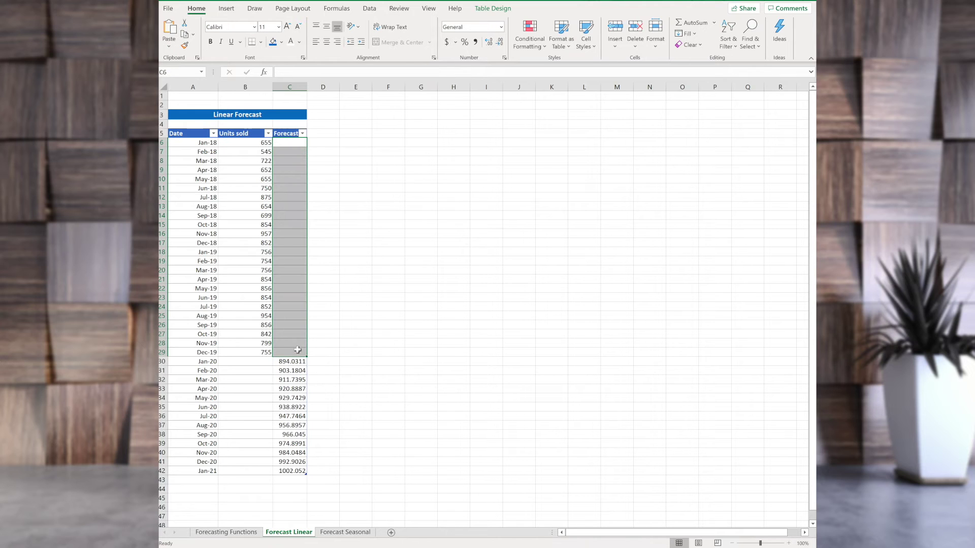
{"action": "left_click", "coordinate": [298, 351]}
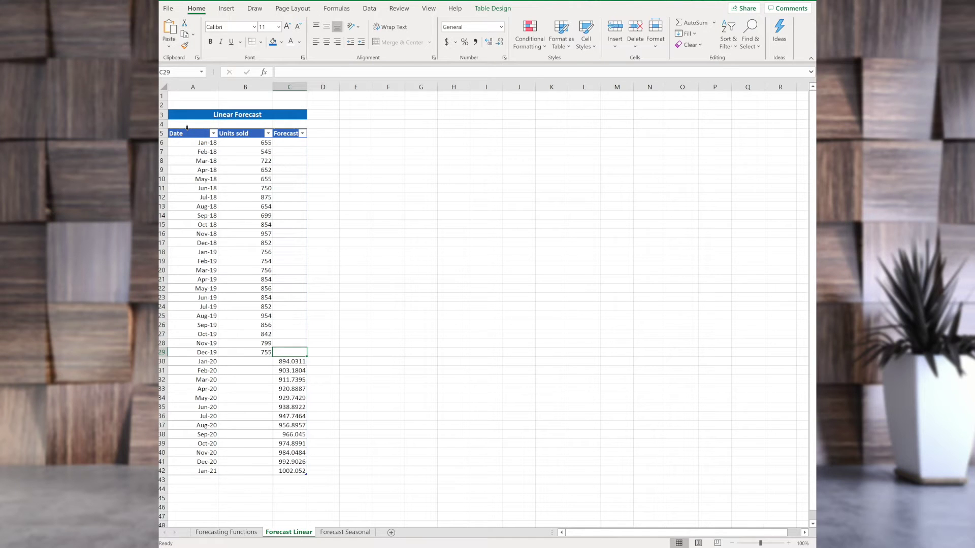
Insert a 2-D line chart of the A6:C42 table and enlarge it beside the data.
{"action": "left_click_drag", "start_coordinate": [187, 127], "coordinate": [274, 131]}
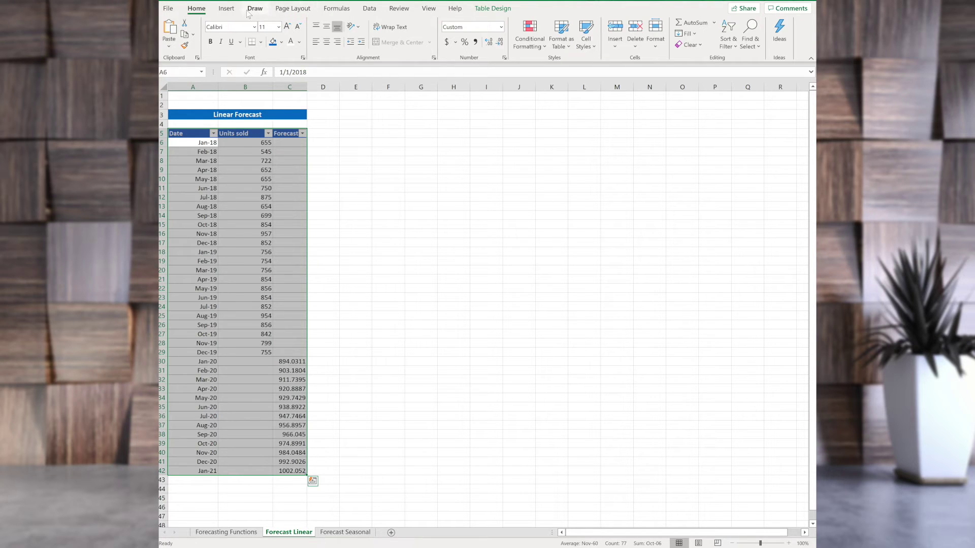
{"action": "left_click", "coordinate": [226, 8]}
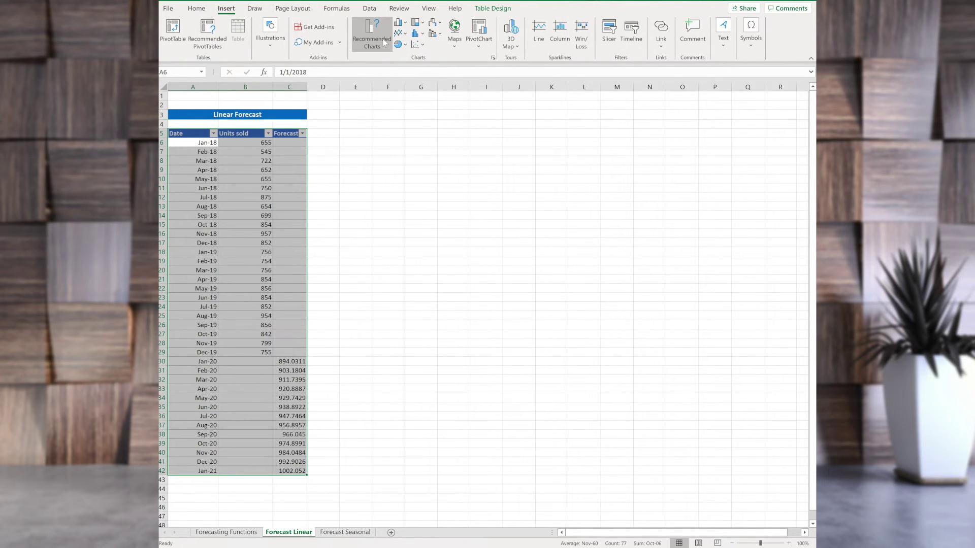
{"action": "left_click", "coordinate": [405, 34]}
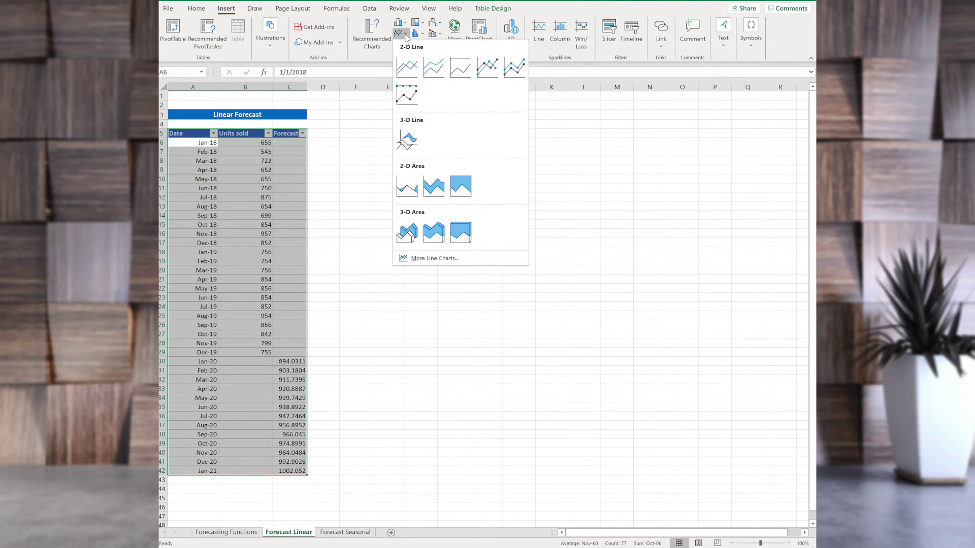
{"action": "left_click", "coordinate": [412, 64]}
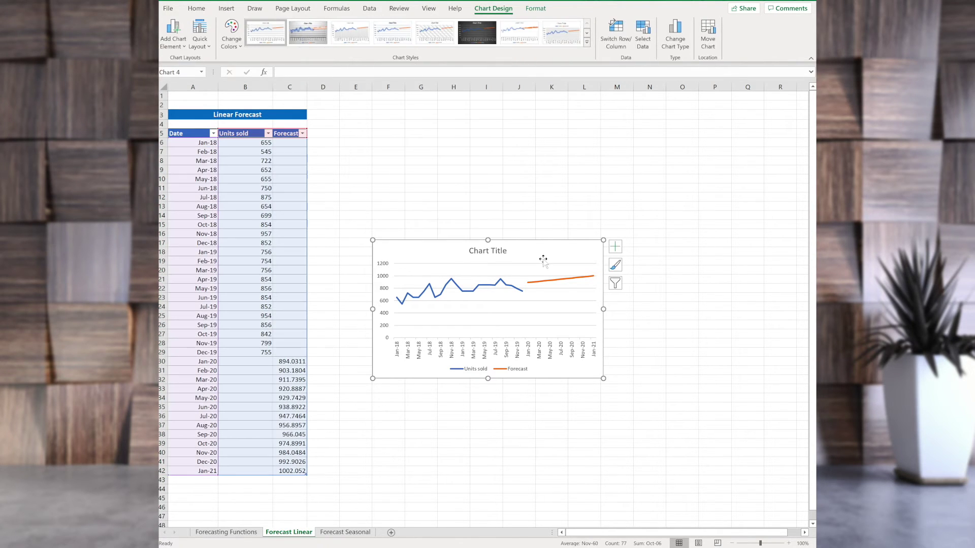
{"action": "left_click_drag", "start_coordinate": [604, 240], "coordinate": [643, 162]}
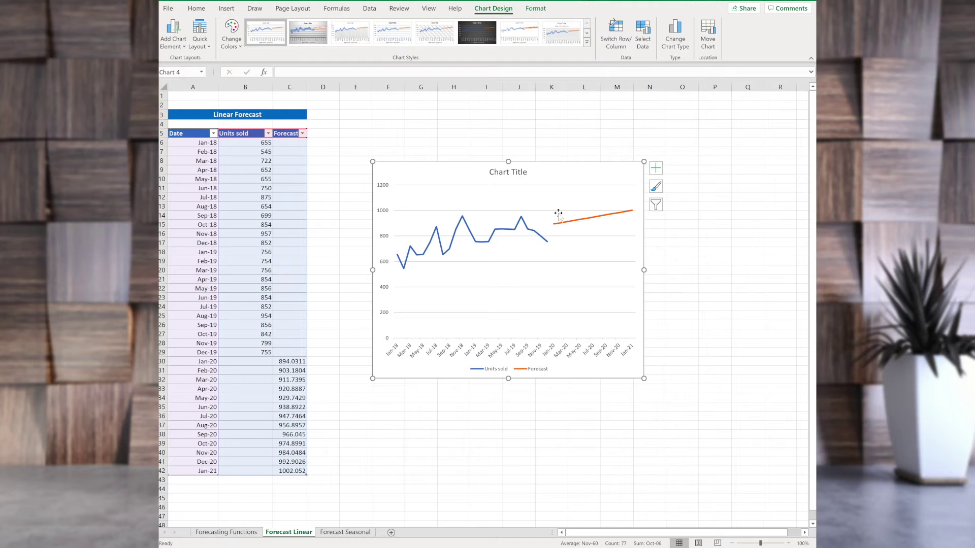
{"action": "left_click", "coordinate": [295, 352]}
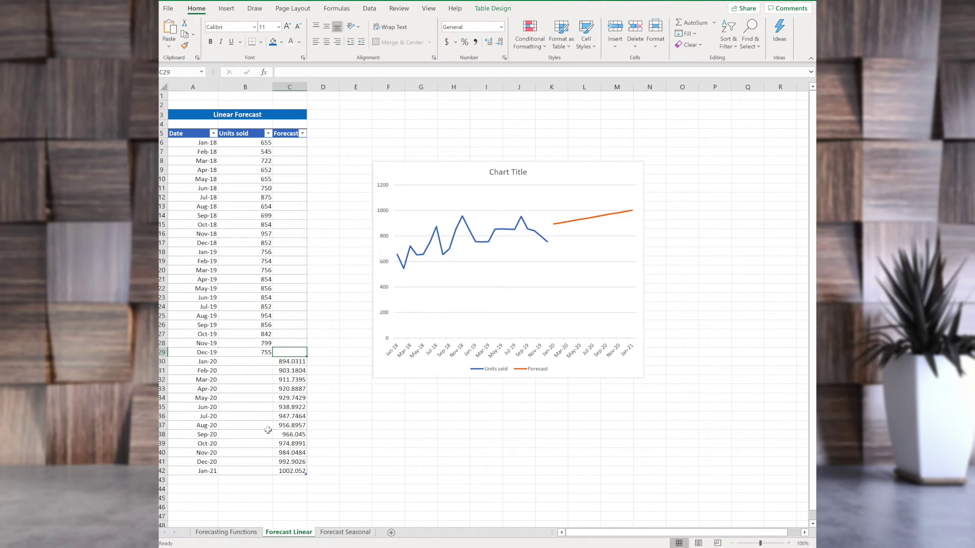
Enter 755 as the Dec-19 forecast in C29.
{"action": "type", "text": "755"}
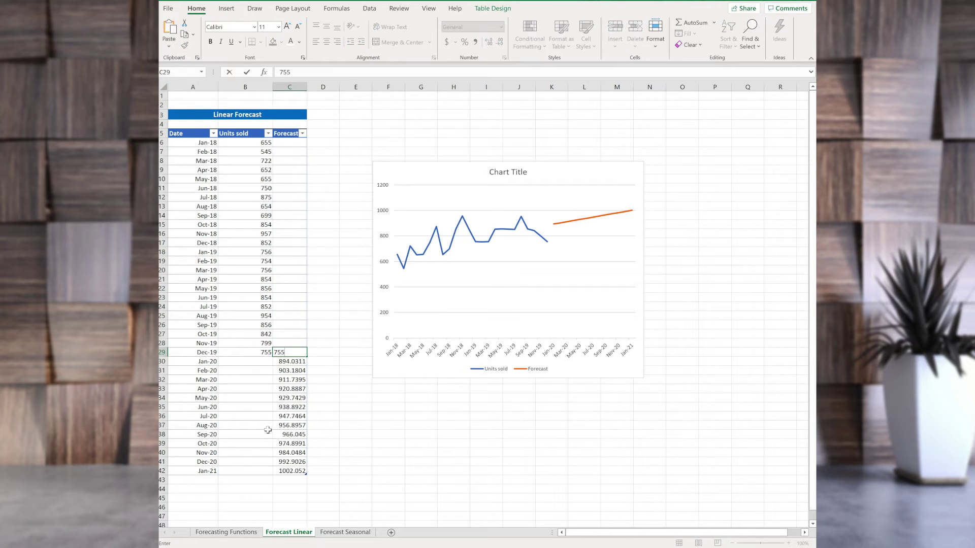
{"action": "key", "text": "Return"}
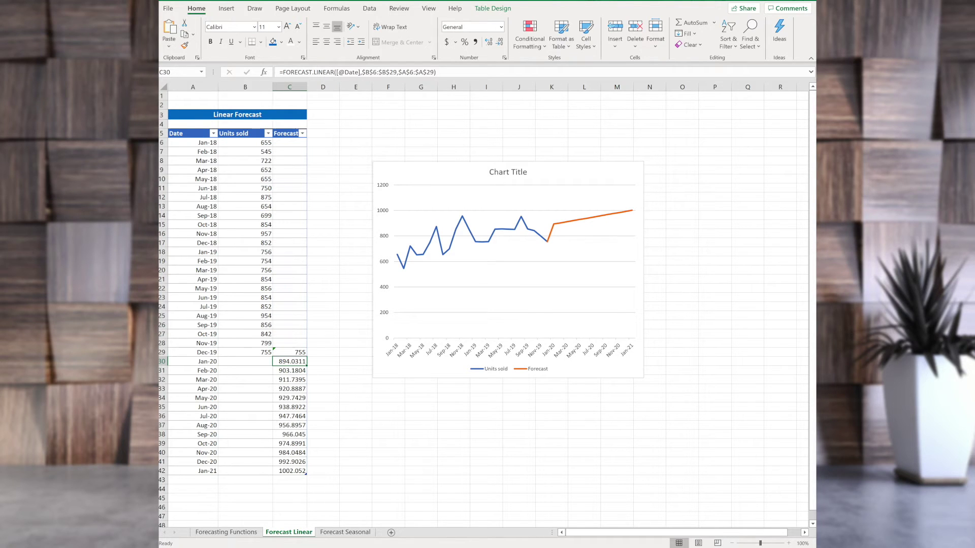
Switch to the Forecast Seasonal sheet and scroll back to the top of its table.
{"action": "left_click", "coordinate": [339, 532]}
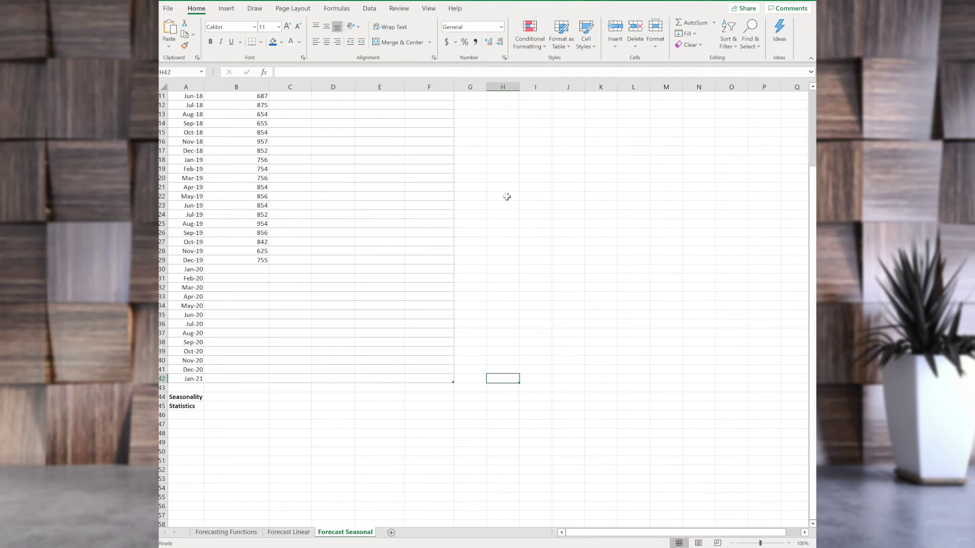
{"action": "scroll", "coordinate": [506, 198], "scroll_direction": "up", "scroll_amount": 3}
{"action": "scroll", "coordinate": [507, 203], "scroll_direction": "down", "scroll_amount": 1}
{"action": "scroll", "coordinate": [509, 214], "scroll_direction": "up", "scroll_amount": 1}
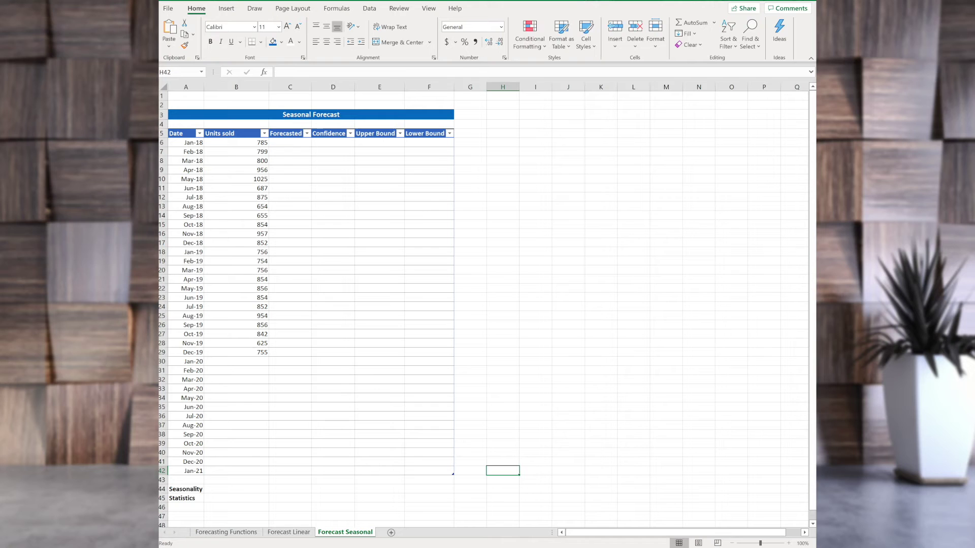
Start a FORECAST.ETS formula in the Jan-20 Forecasted cell C30.
{"action": "left_click", "coordinate": [285, 362]}
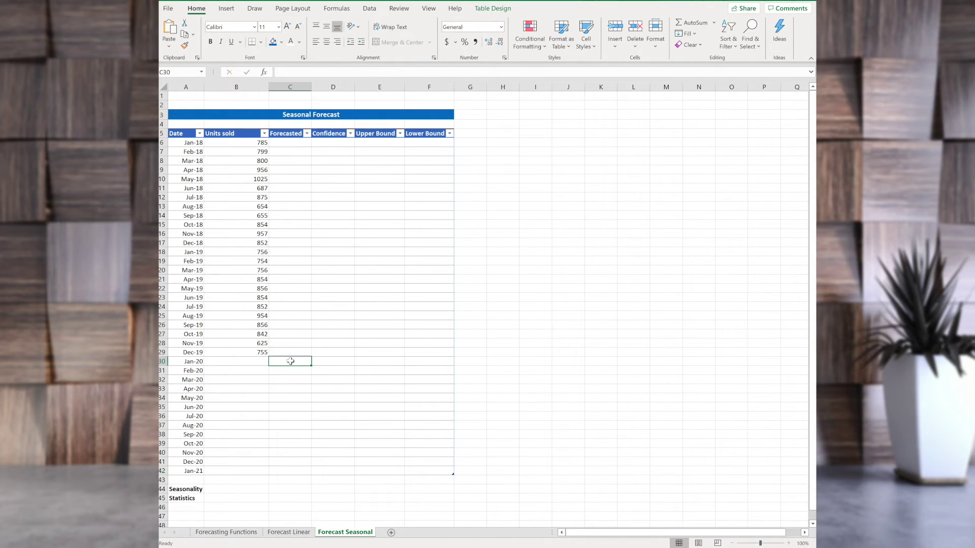
{"action": "left_click", "coordinate": [350, 72]}
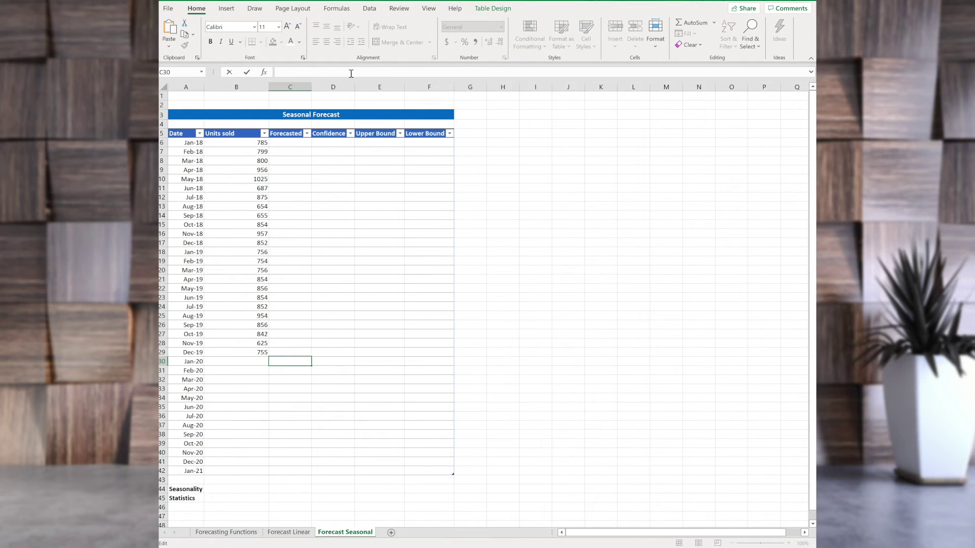
{"action": "type", "text": "="}
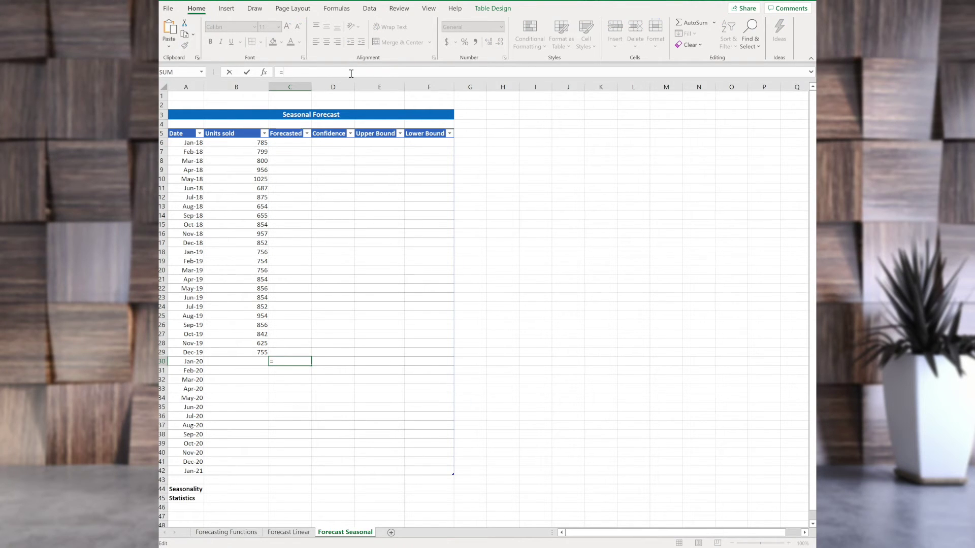
{"action": "type", "text": "fore"}
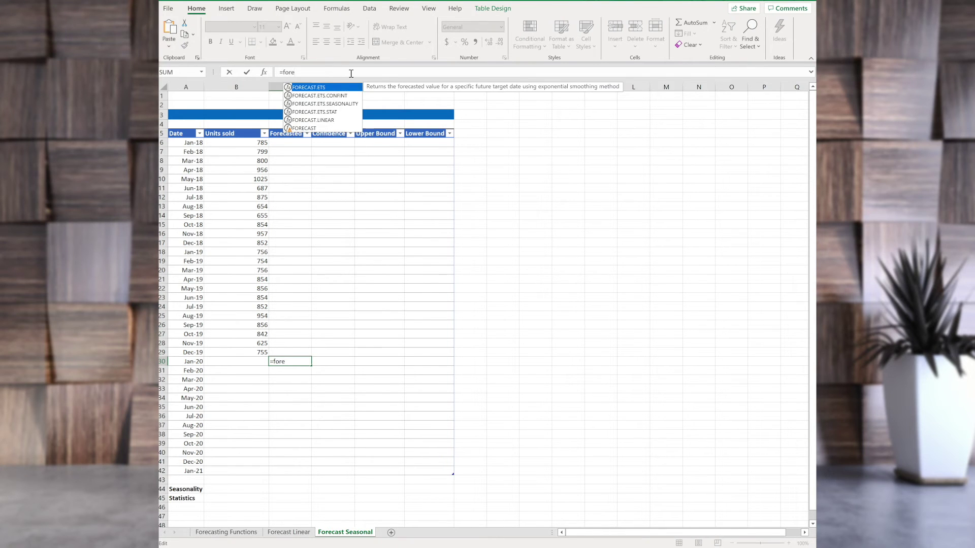
{"action": "key", "text": "Down"}
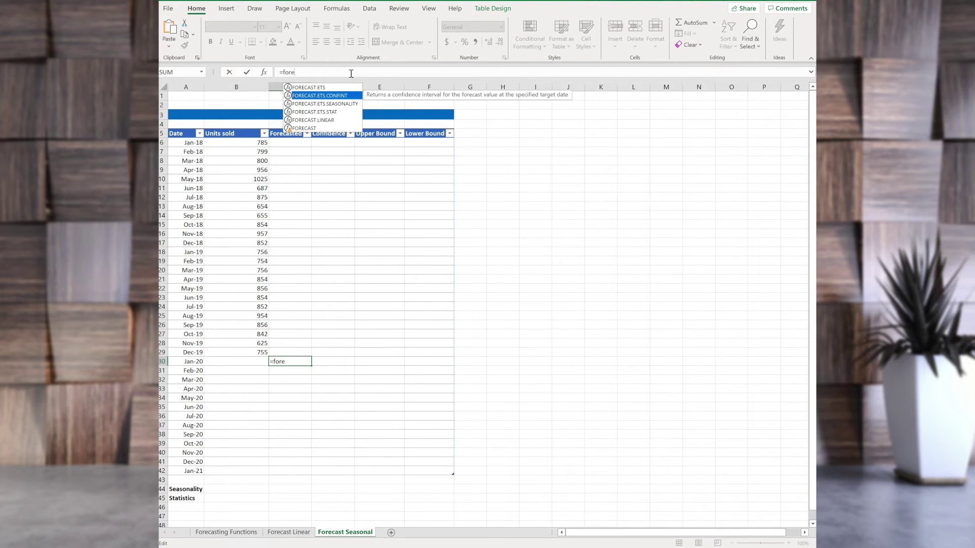
{"action": "key", "text": "Down"}
{"action": "key", "text": "Down"}
{"action": "key", "text": "Down"}
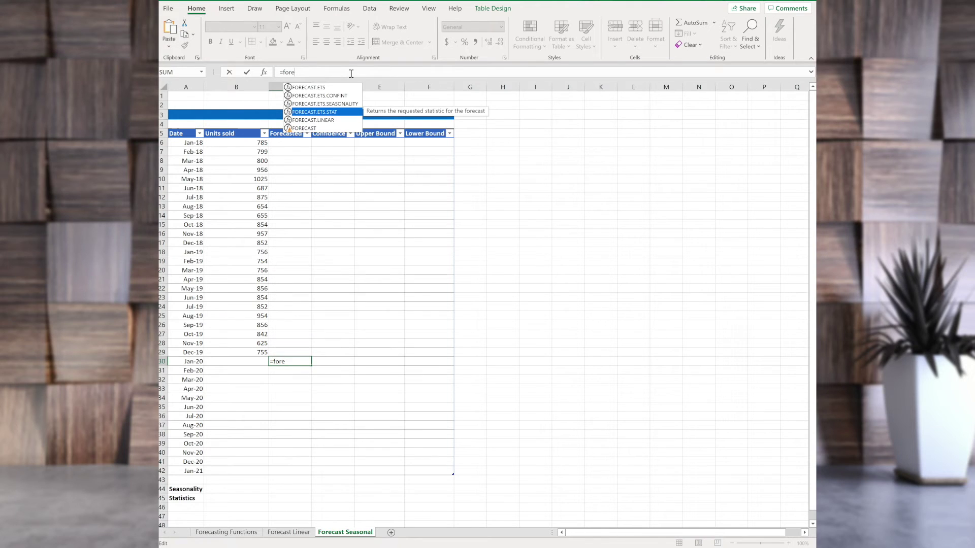
{"action": "key", "text": "Up"}
{"action": "key", "text": "Up"}
{"action": "key", "text": "Up"}
{"action": "key", "text": "Up"}
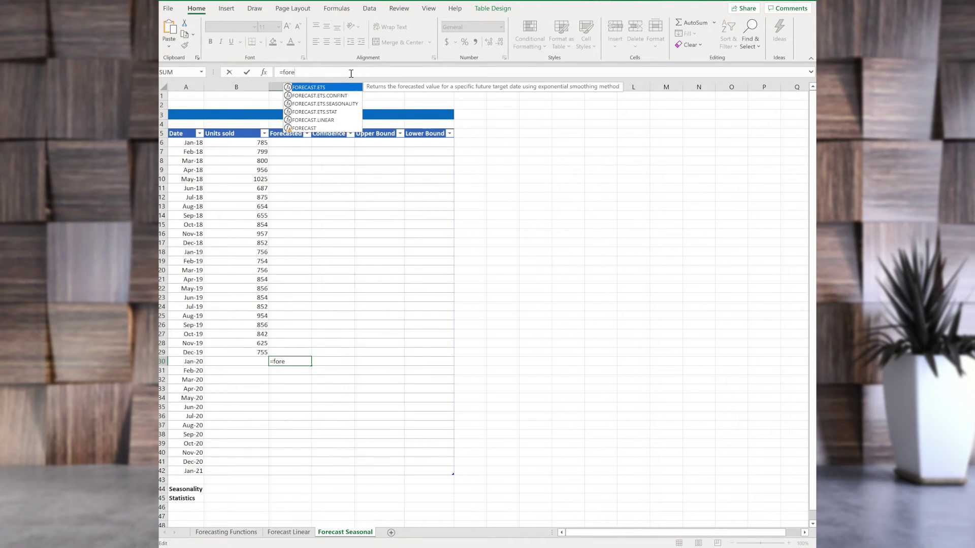
{"action": "key", "text": "Tab"}
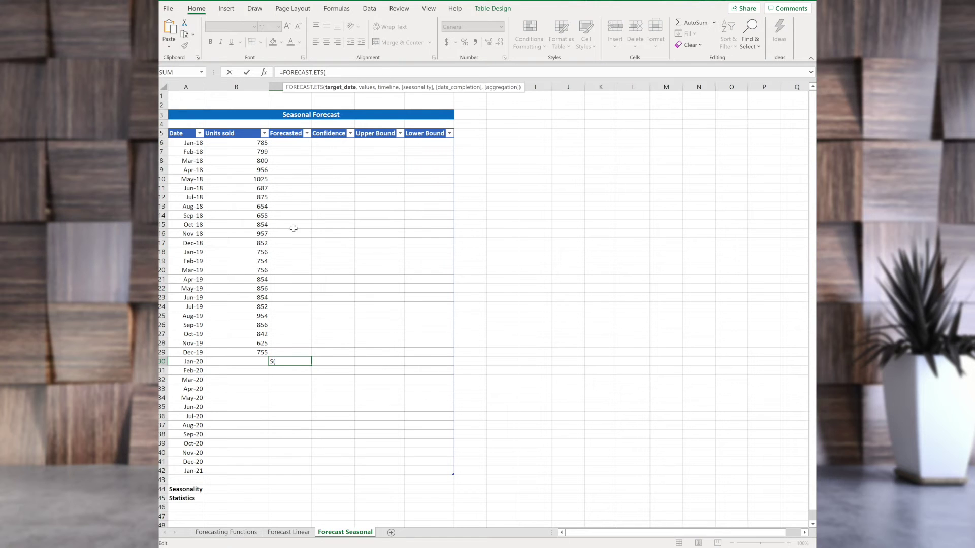
Supply target A30, values B6:B29 and timeline A6:A29, then review the optional arguments.
{"action": "left_click", "coordinate": [191, 359]}
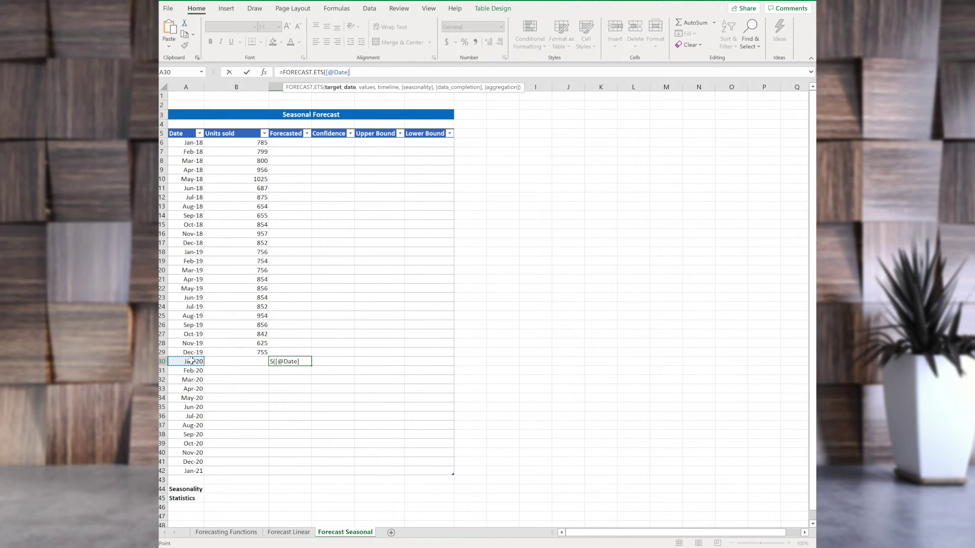
{"action": "key", "text": "BackSpace"}
{"action": "key", "text": "BackSpace"}
{"action": "key", "text": "BackSpace"}
{"action": "key", "text": "BackSpace"}
{"action": "key", "text": "BackSpace"}
{"action": "key", "text": "BackSpace"}
{"action": "key", "text": "BackSpace"}
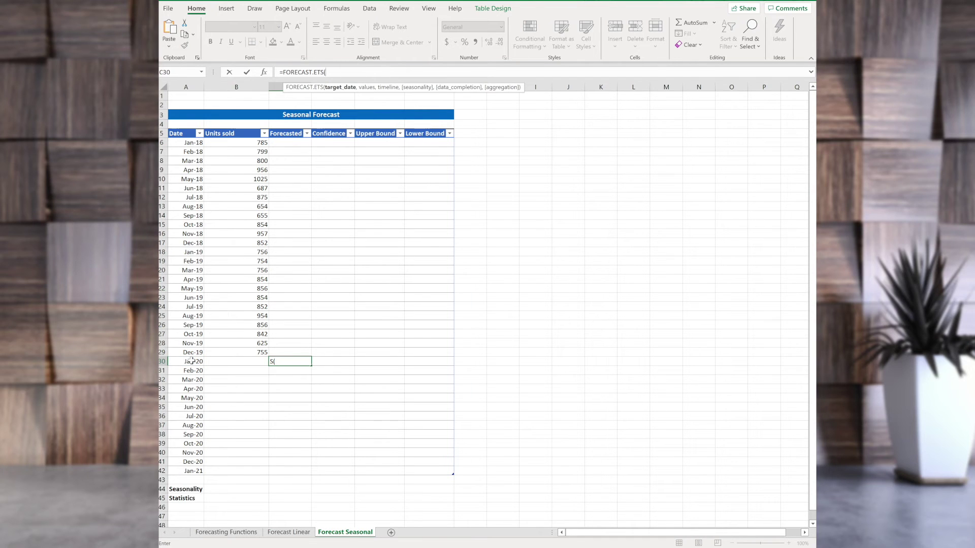
{"action": "type", "text": "A30,"}
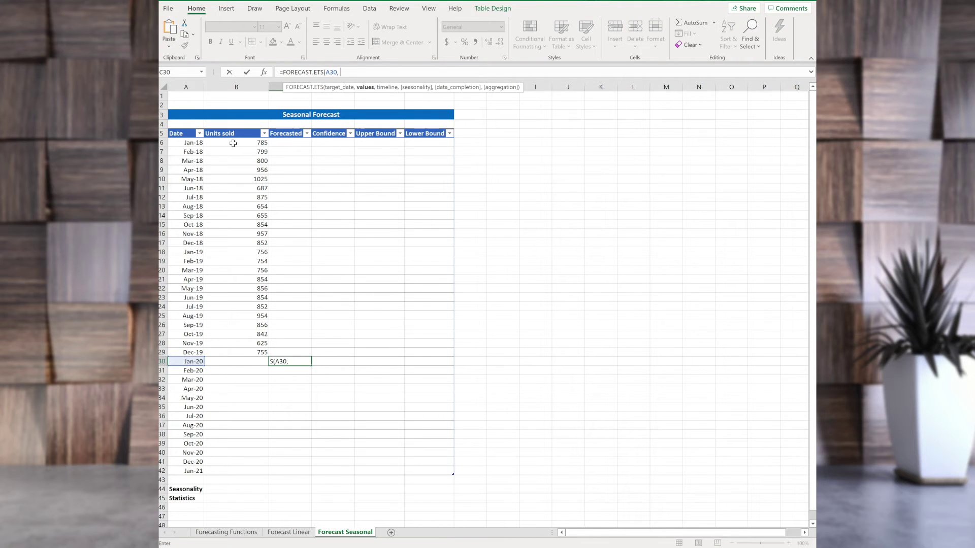
{"action": "left_click_drag", "start_coordinate": [232, 143], "coordinate": [256, 352]}
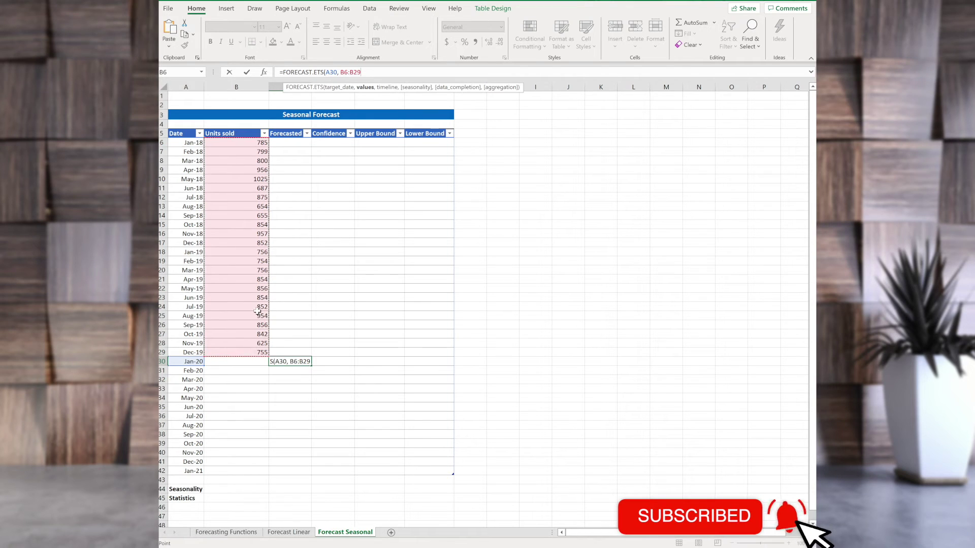
{"action": "type", "text": ","}
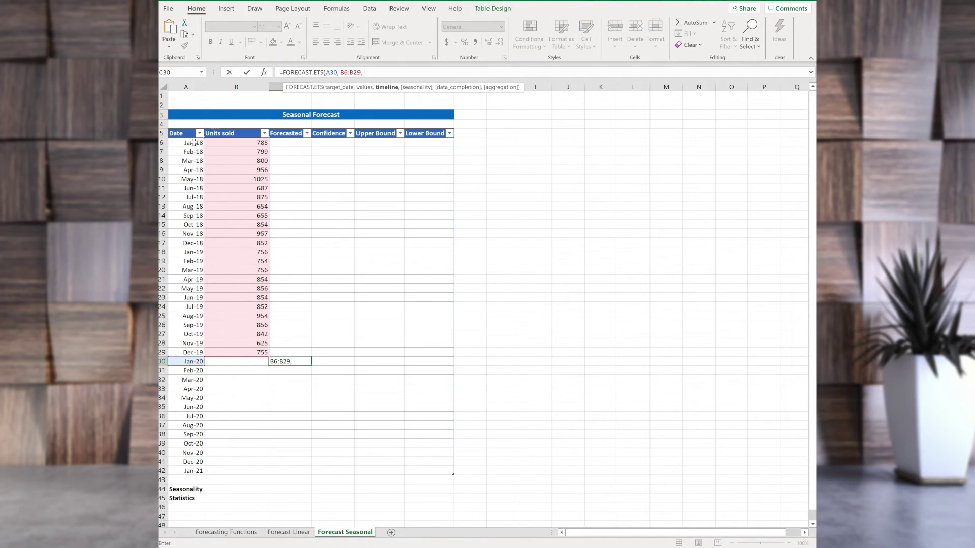
{"action": "left_click_drag", "start_coordinate": [194, 142], "coordinate": [191, 352]}
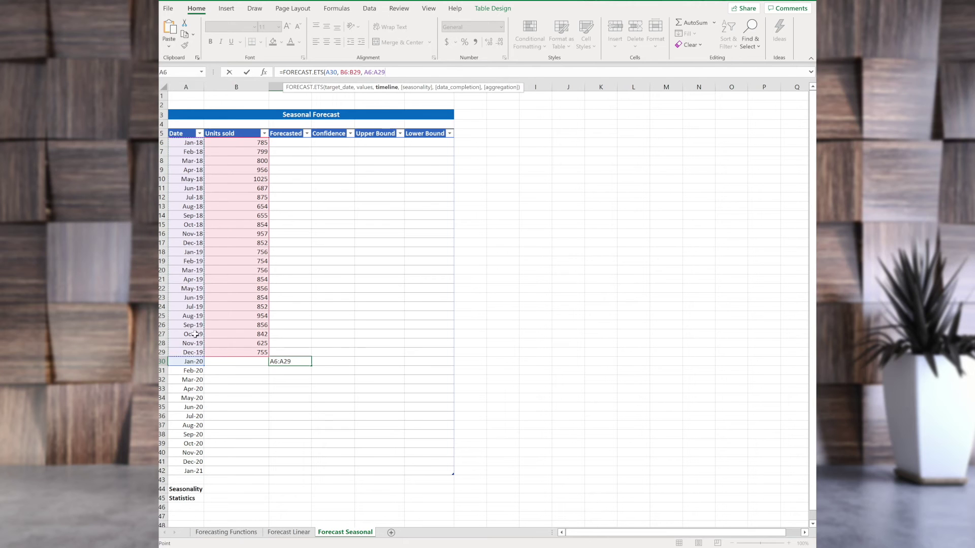
{"action": "type", "text": ","}
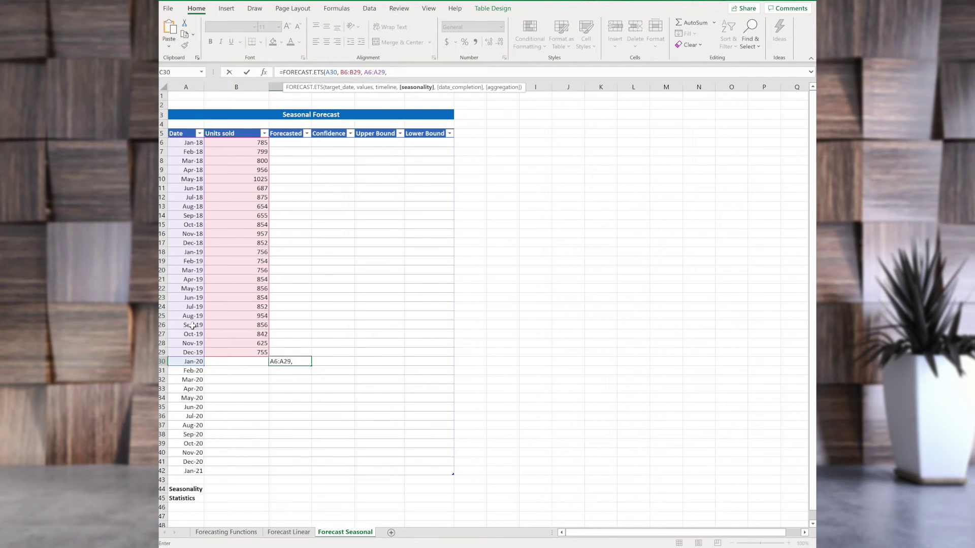
{"action": "type", "text": ","}
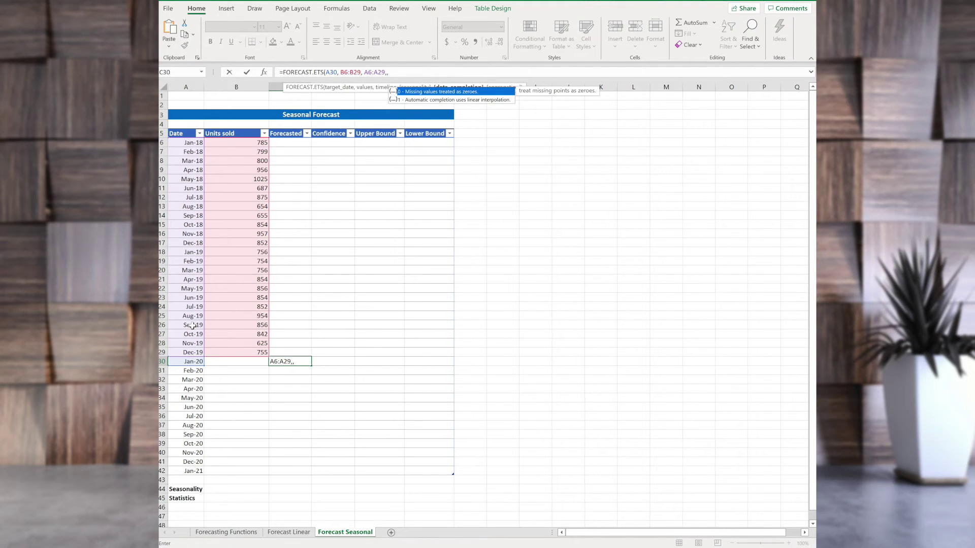
{"action": "type", "text": ","}
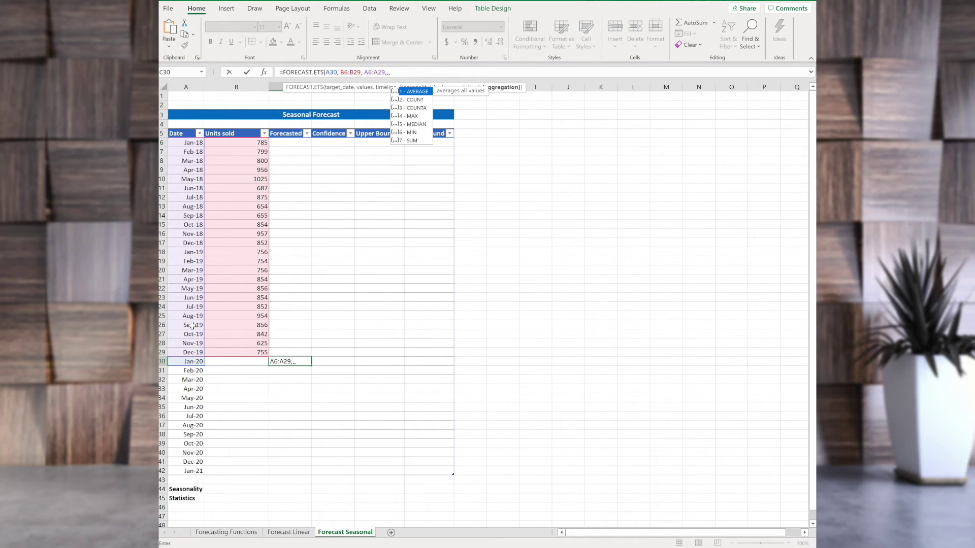
Close the FORECAST.ETS formula with absolute ranges and fill Jan-20 to Jan-21 forecasts.
{"action": "key", "text": "BackSpace"}
{"action": "key", "text": "BackSpace"}
{"action": "key", "text": "BackSpace"}
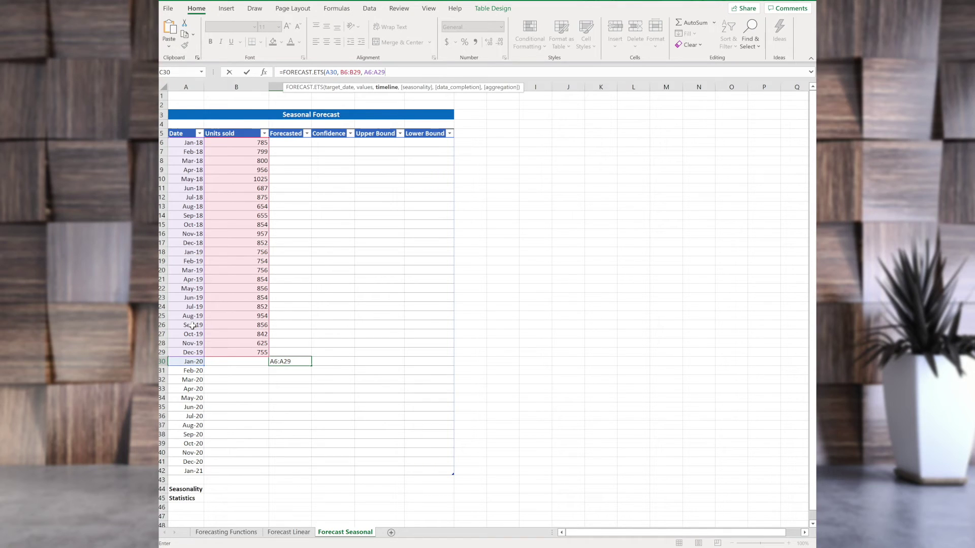
{"action": "type", "text": ")"}
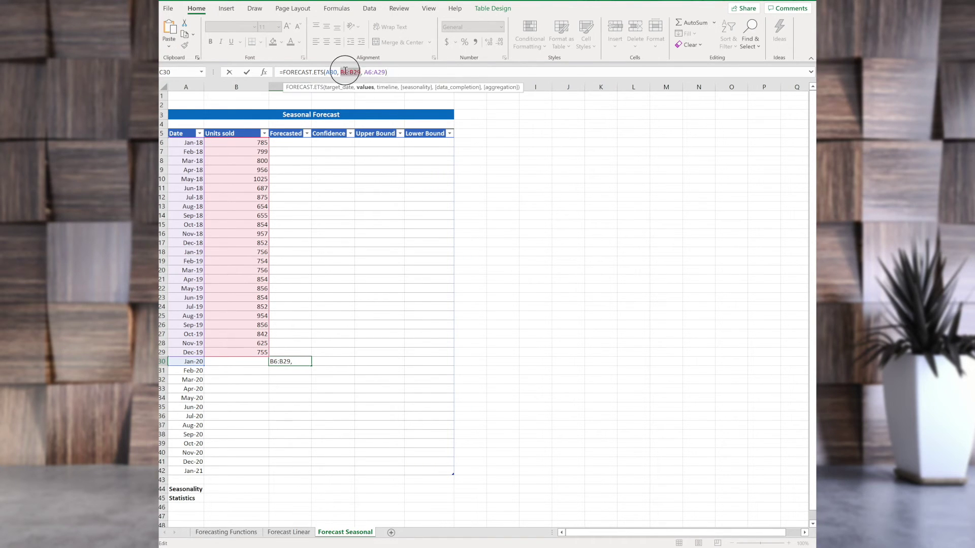
{"action": "left_click_drag", "start_coordinate": [340, 72], "coordinate": [386, 72]}
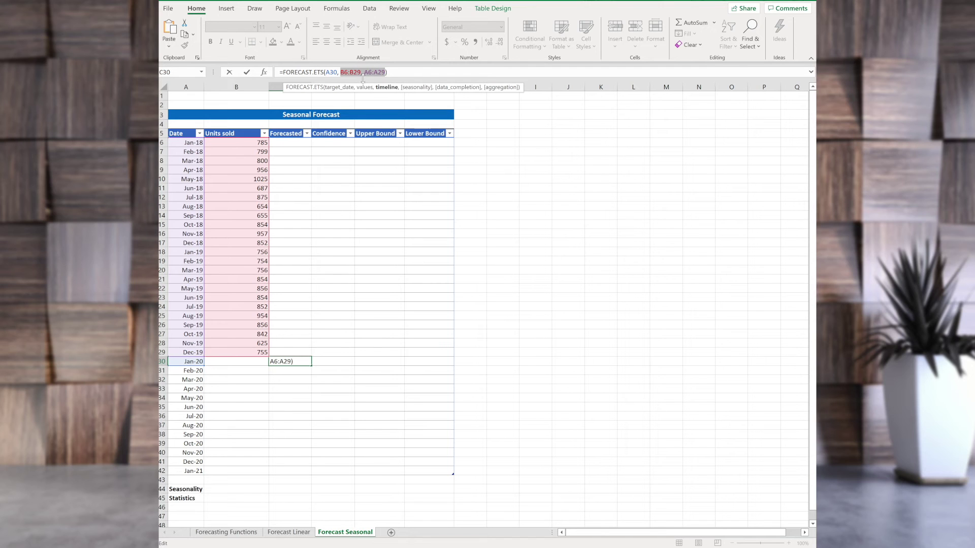
{"action": "key", "text": "F4"}
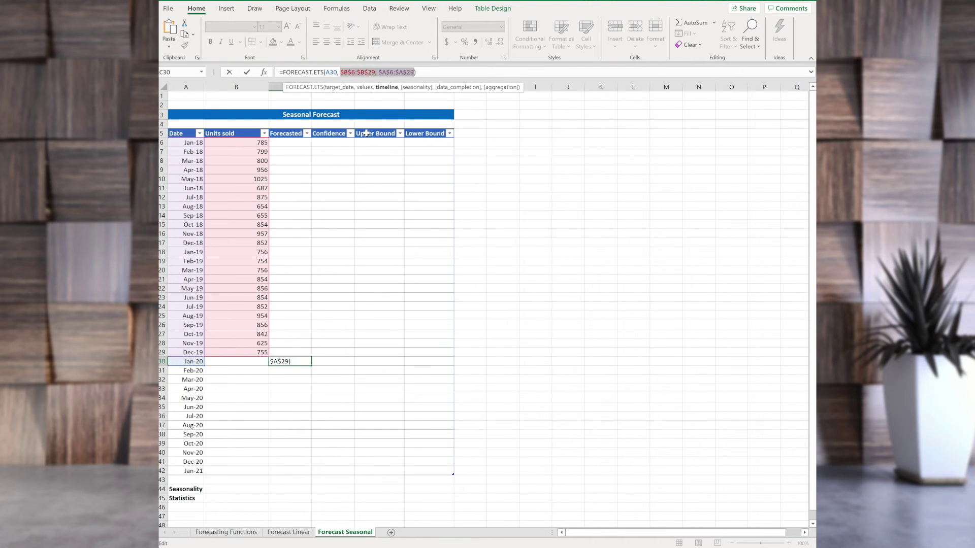
{"action": "left_click", "coordinate": [436, 71]}
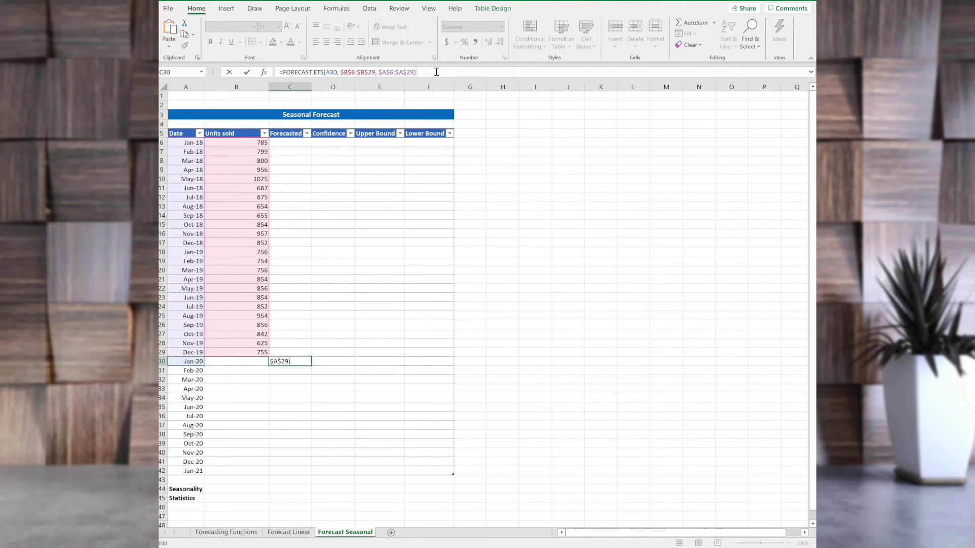
{"action": "key", "text": "Return"}
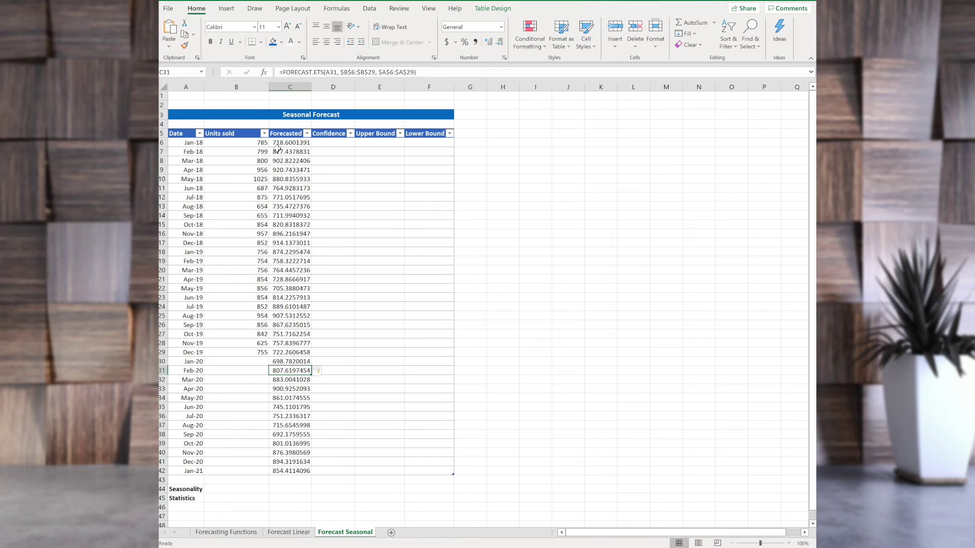
Clear forecasts for historical months C6:C29 and set Dec-19's forecast C29 to =B29 (755).
{"action": "left_click_drag", "start_coordinate": [278, 146], "coordinate": [298, 348]}
{"action": "key", "text": "Delete"}
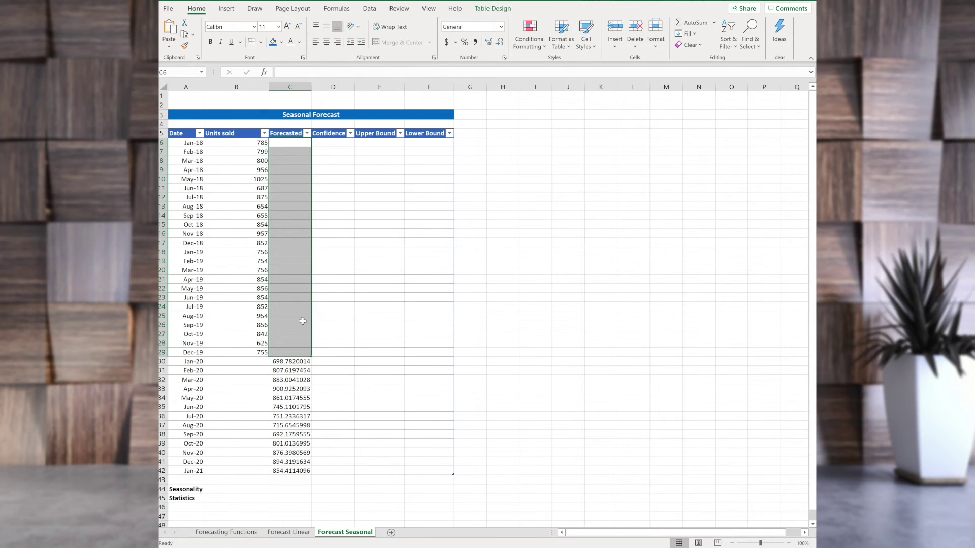
{"action": "left_click", "coordinate": [321, 323]}
{"action": "left_click", "coordinate": [278, 355]}
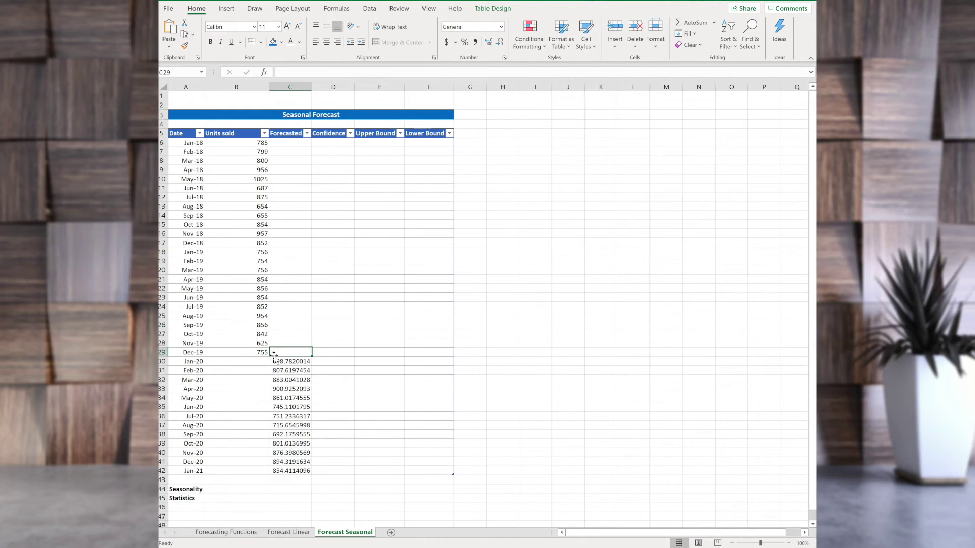
{"action": "type", "text": "=B29"}
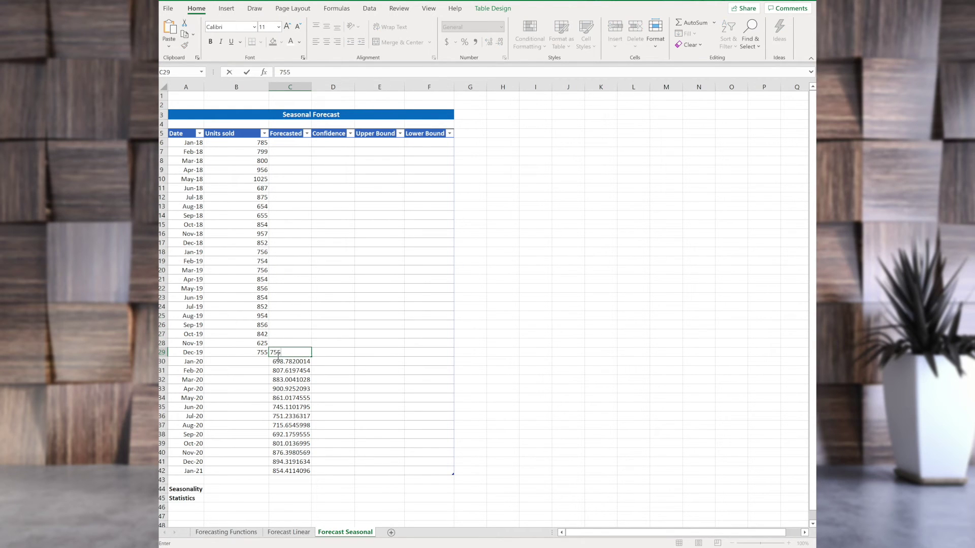
{"action": "key", "text": "Return"}
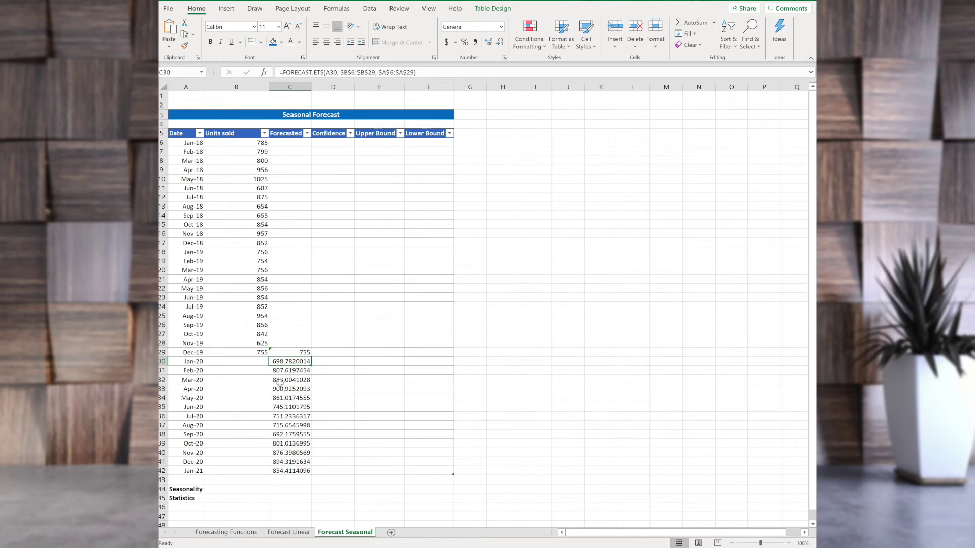
Start a FORECAST.ETS.SEASONALITY formula in the Seasonality cell B44.
{"action": "left_click", "coordinate": [228, 489]}
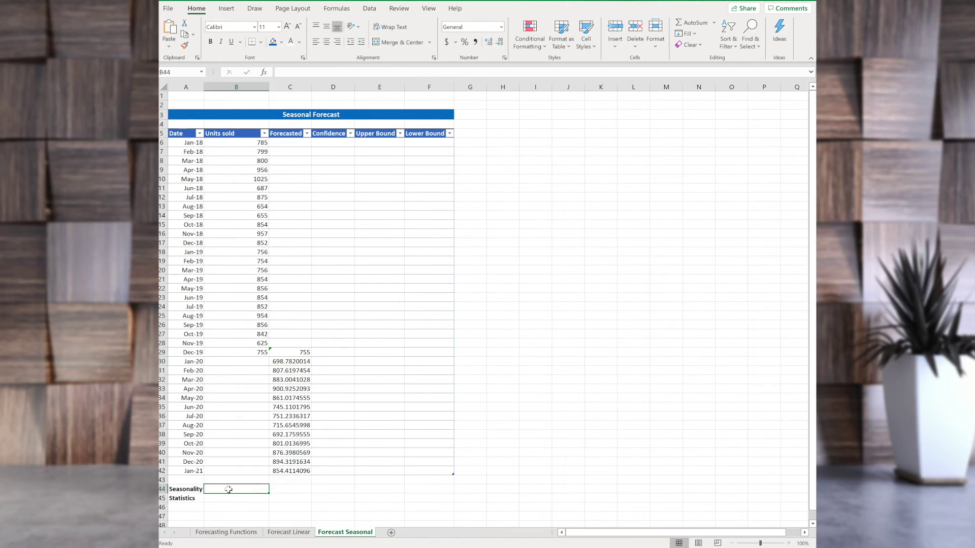
{"action": "left_click", "coordinate": [315, 72]}
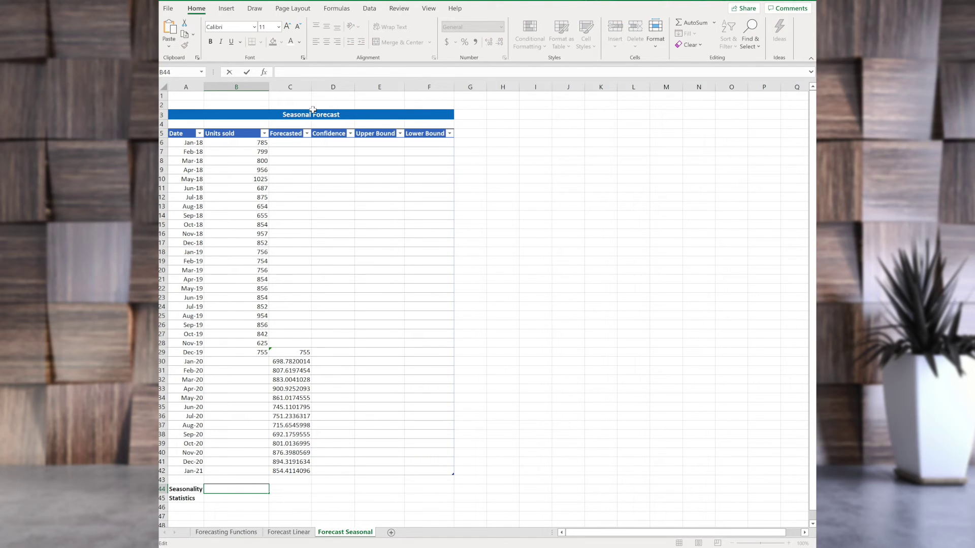
{"action": "type", "text": "="}
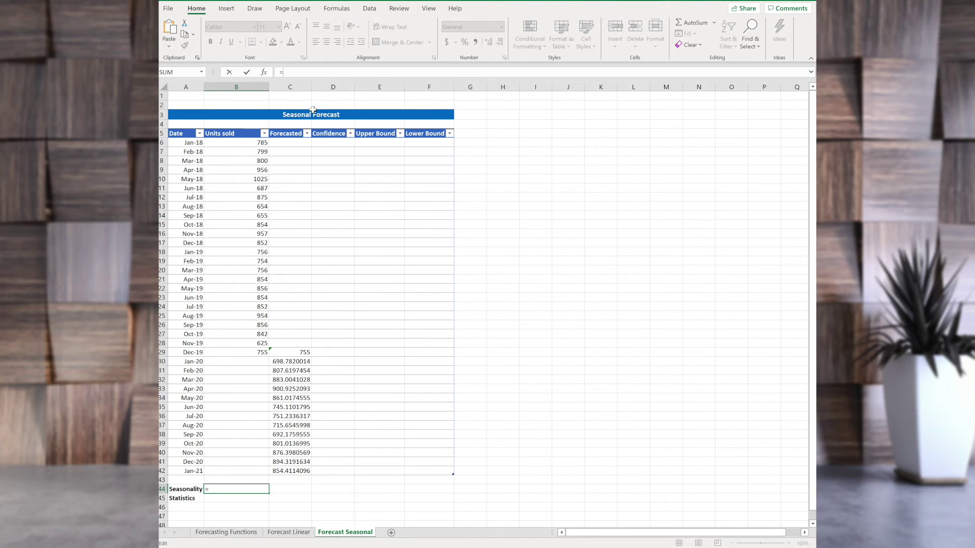
{"action": "type", "text": "fo"}
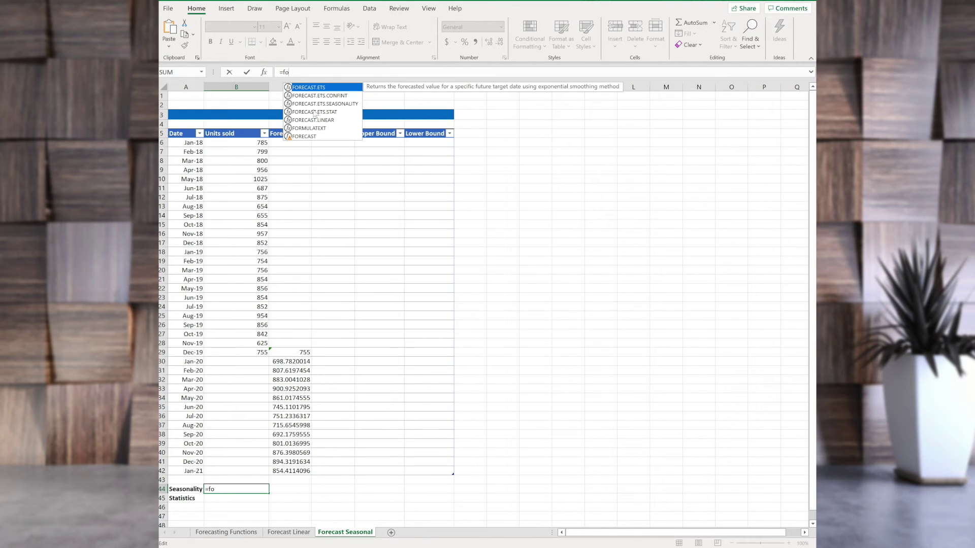
{"action": "key", "text": "Down"}
{"action": "key", "text": "Down"}
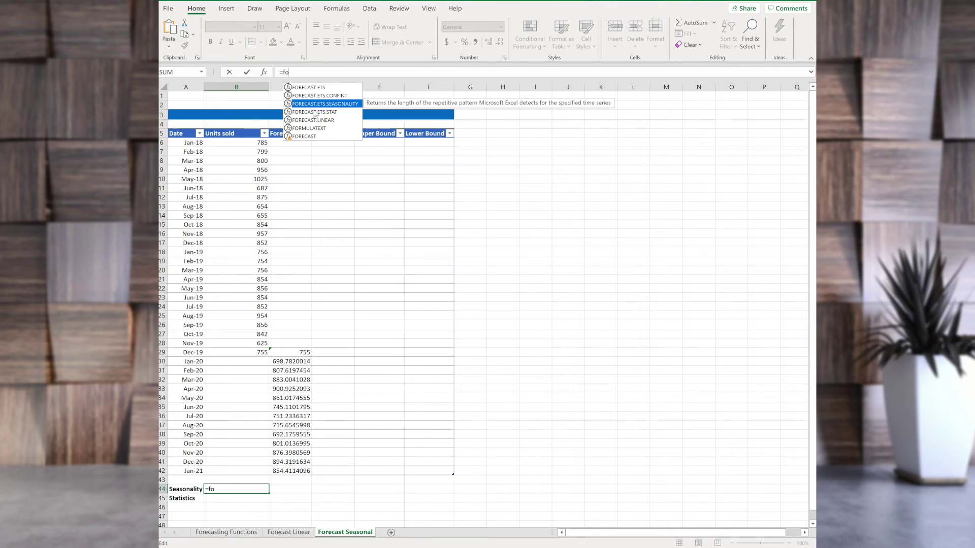
{"action": "key", "text": "Tab"}
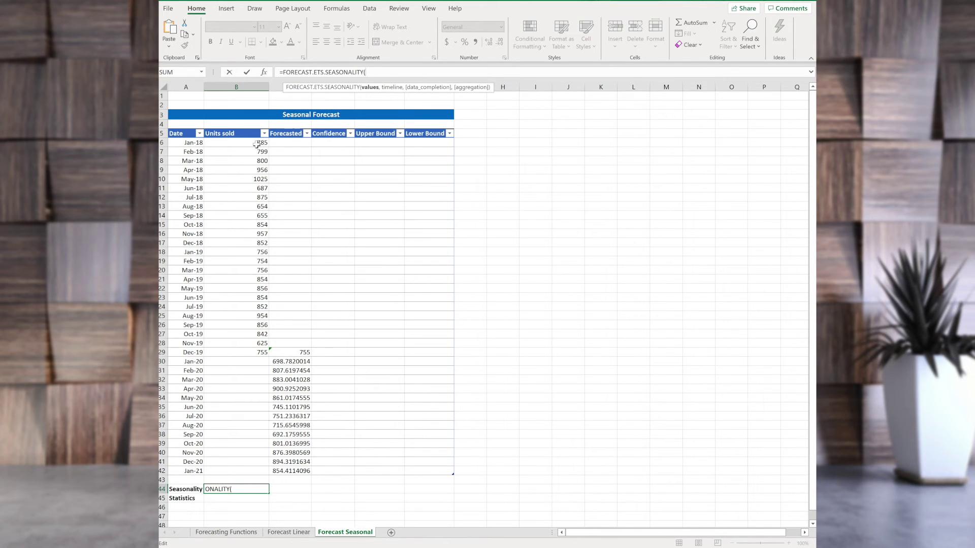
Complete it as =FORECAST.ETS.SEASONALITY(B6:B29,A6:A29) without optional arguments, returning 8.
{"action": "left_click_drag", "start_coordinate": [256, 144], "coordinate": [243, 277]}
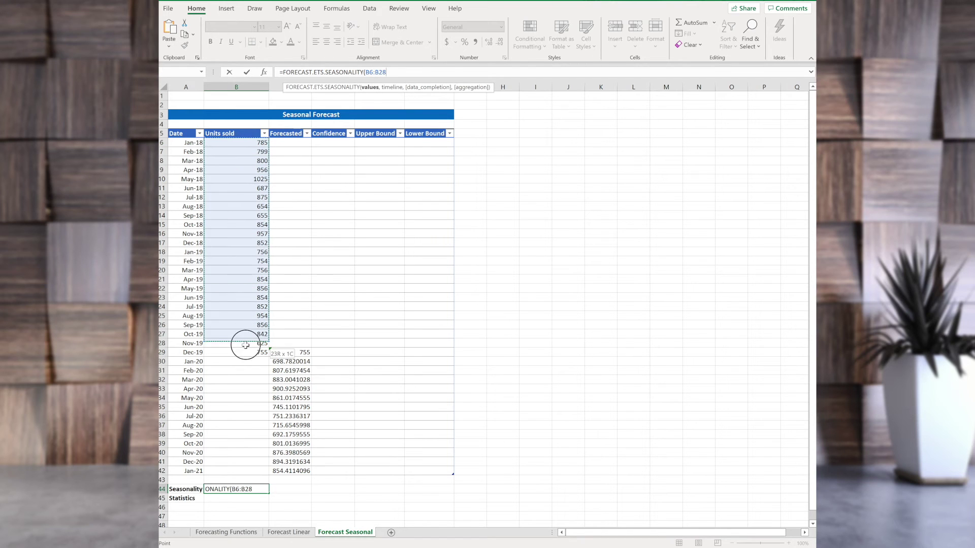
{"action": "left_click_drag", "start_coordinate": [245, 345], "coordinate": [246, 350]}
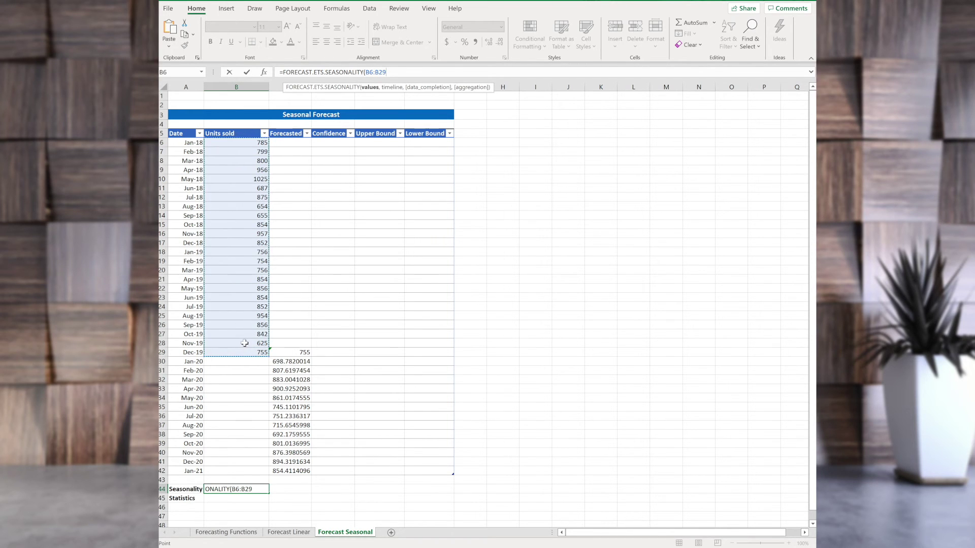
{"action": "type", "text": ","}
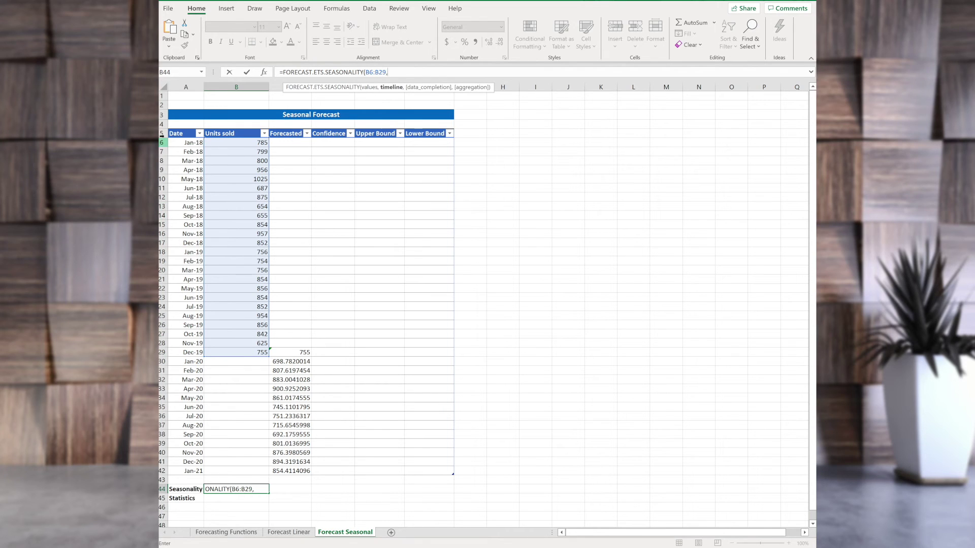
{"action": "left_click_drag", "start_coordinate": [191, 143], "coordinate": [182, 352]}
{"action": "type", "text": ","}
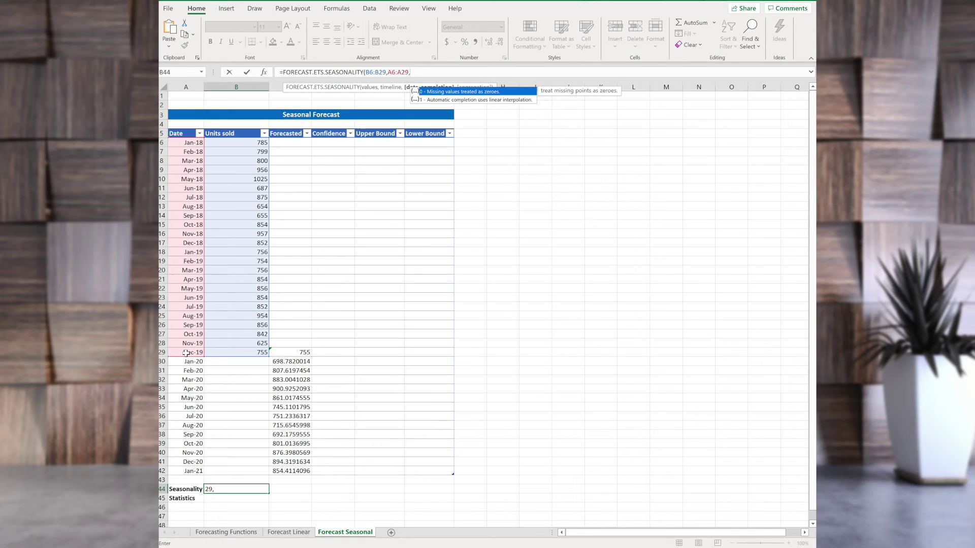
{"action": "type", "text": ","}
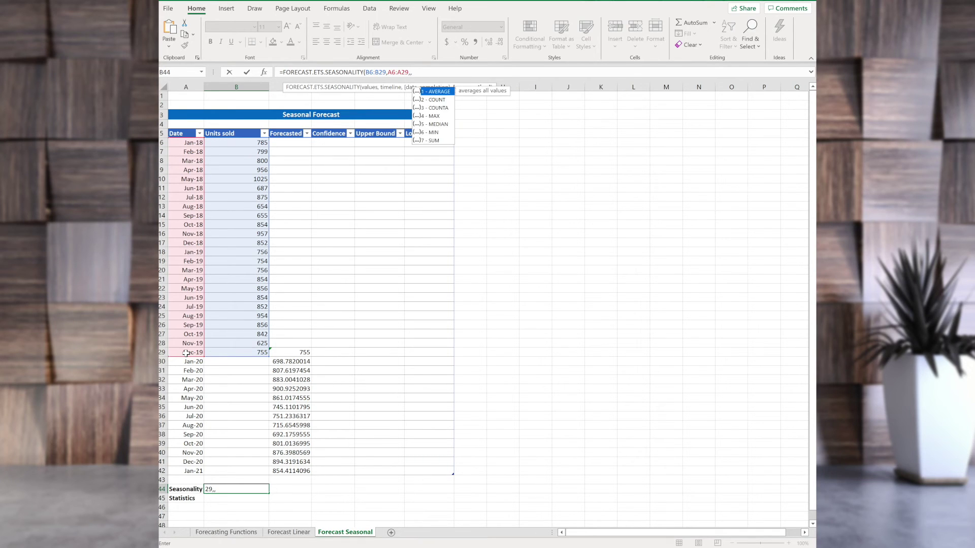
{"action": "key", "text": "BackSpace"}
{"action": "key", "text": "BackSpace"}
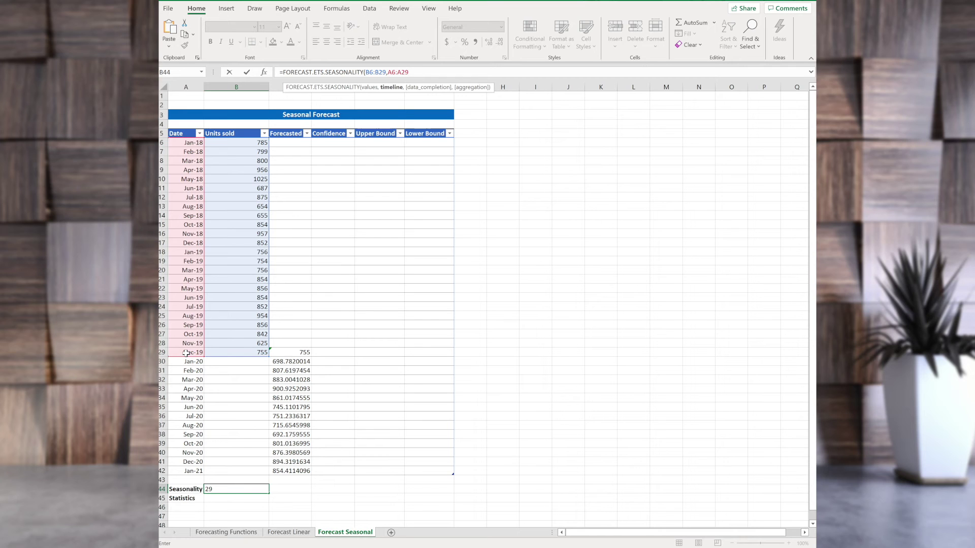
{"action": "type", "text": ")"}
{"action": "key", "text": "Return"}
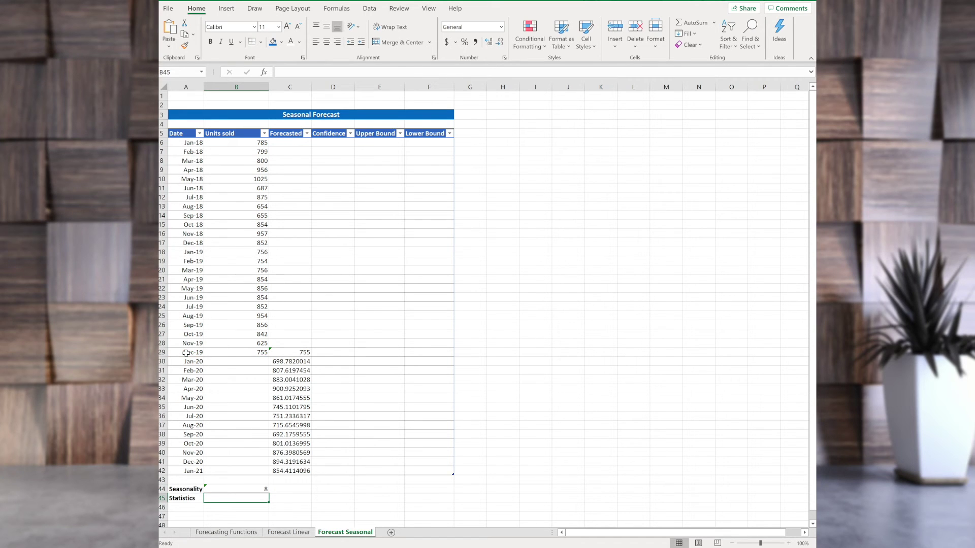
Start =FORECAST.ETS.CONFINT in D30 with target A30, values B6:B29 and timeline A6:A29.
{"action": "left_click", "coordinate": [333, 361]}
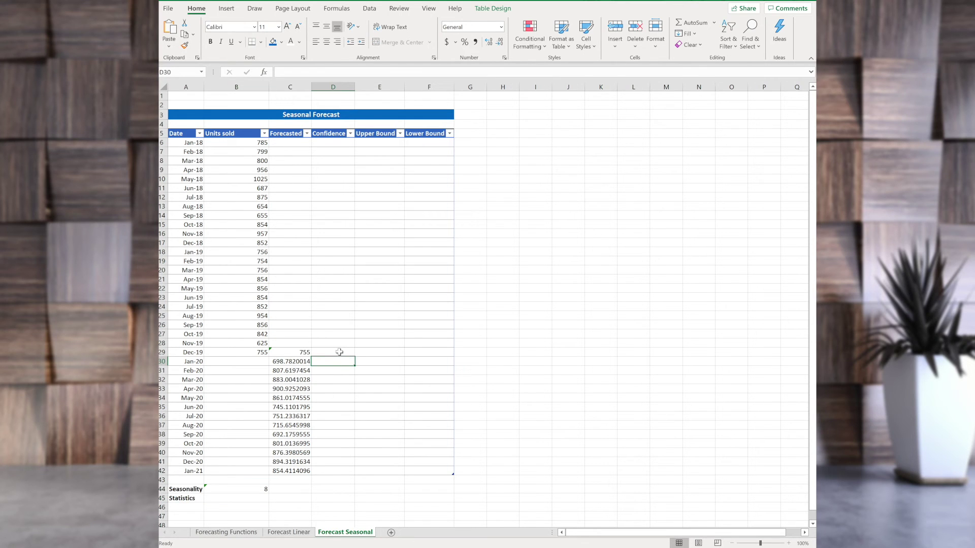
{"action": "left_click", "coordinate": [393, 74]}
{"action": "type", "text": "="}
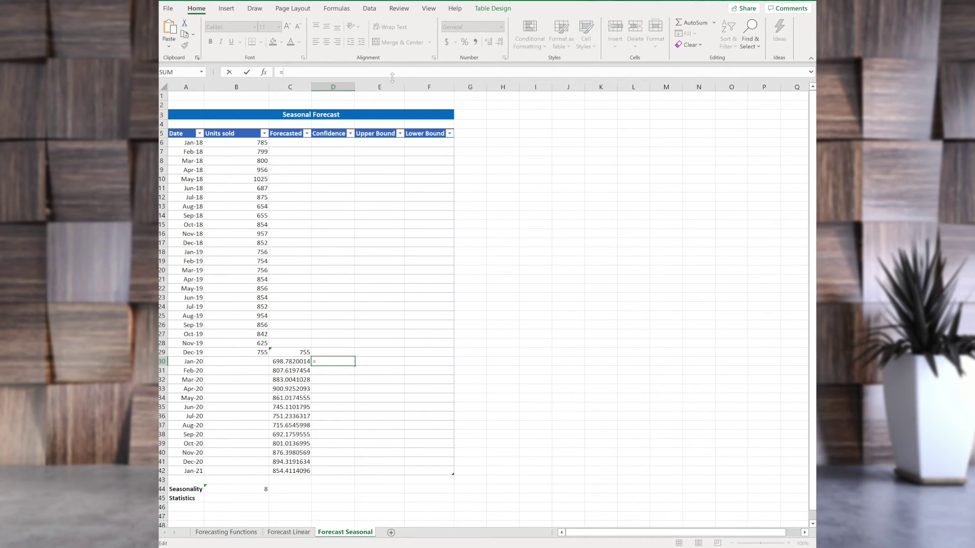
{"action": "type", "text": "fo"}
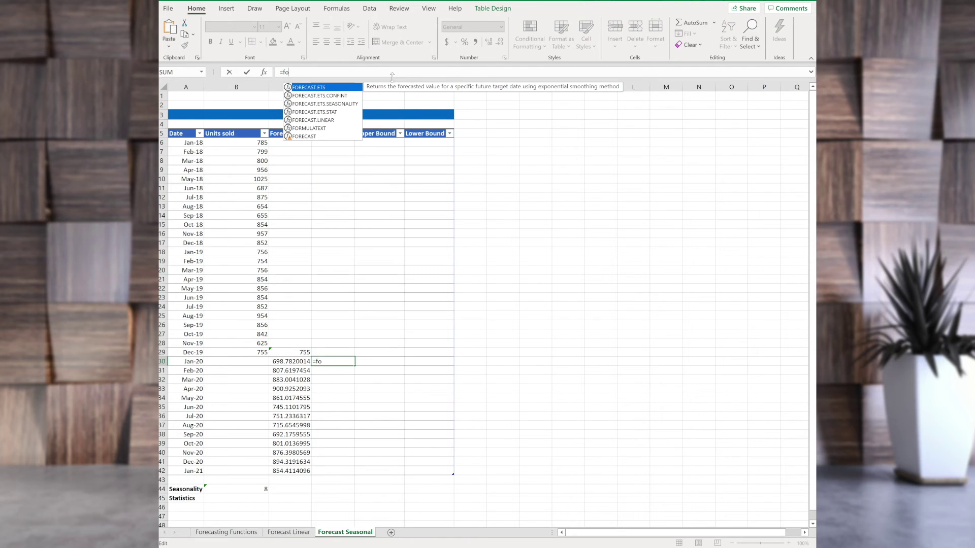
{"action": "type", "text": "re"}
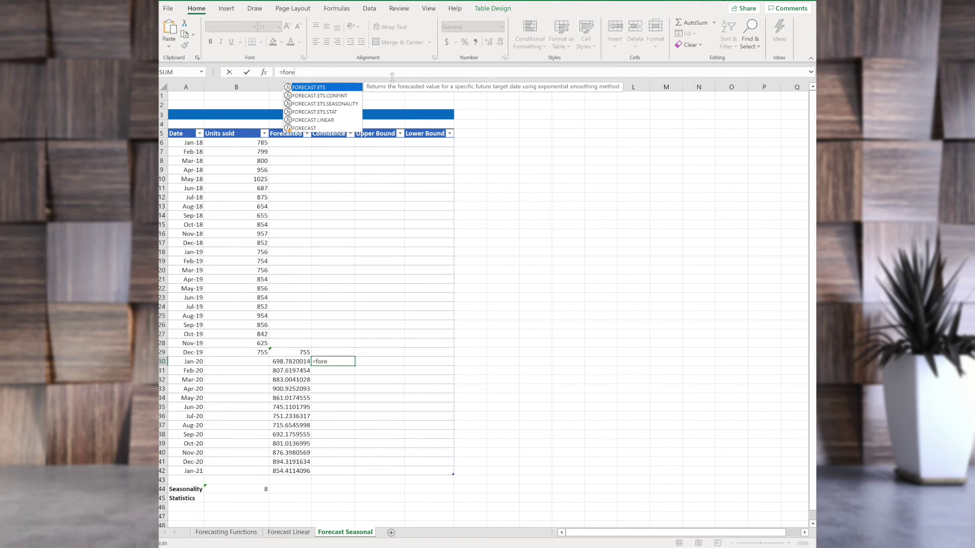
{"action": "key", "text": "Down"}
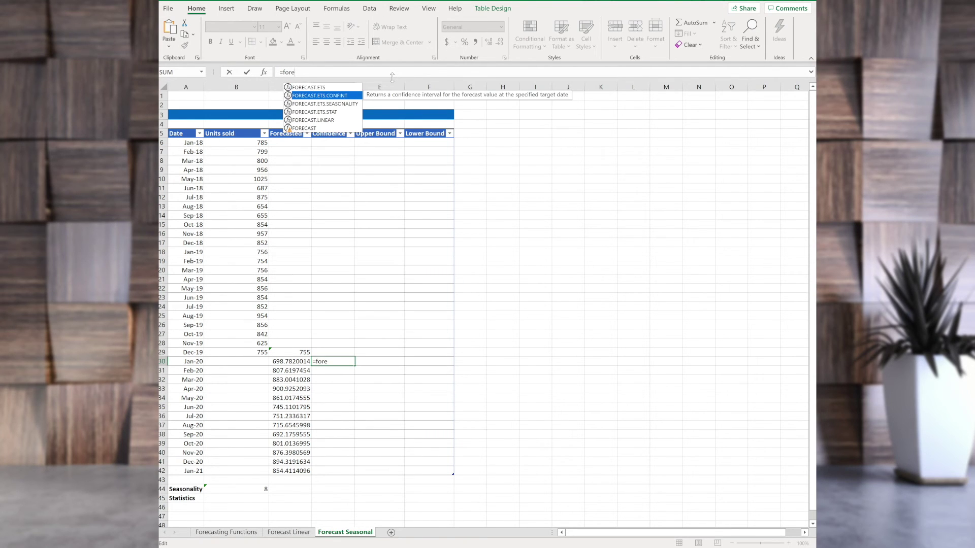
{"action": "key", "text": "Tab"}
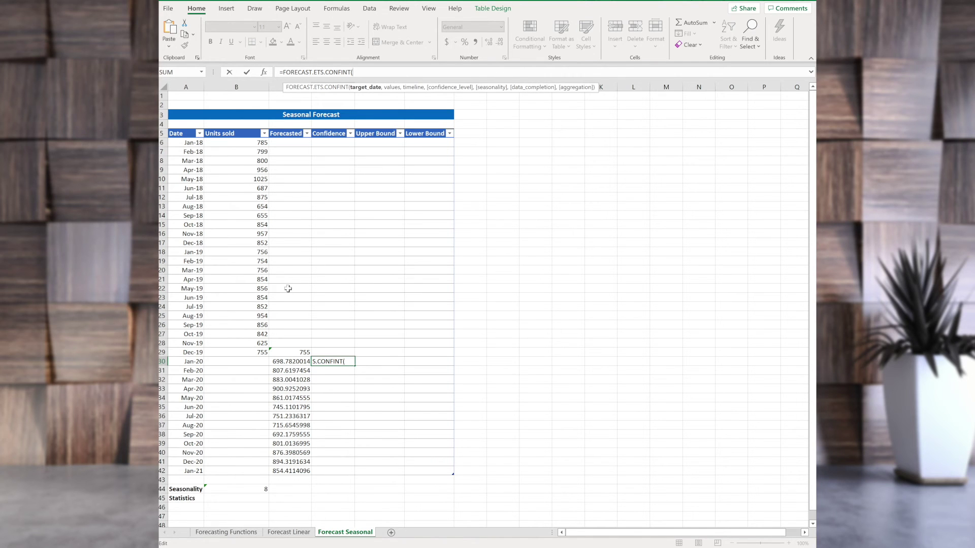
{"action": "type", "text": "a30,"}
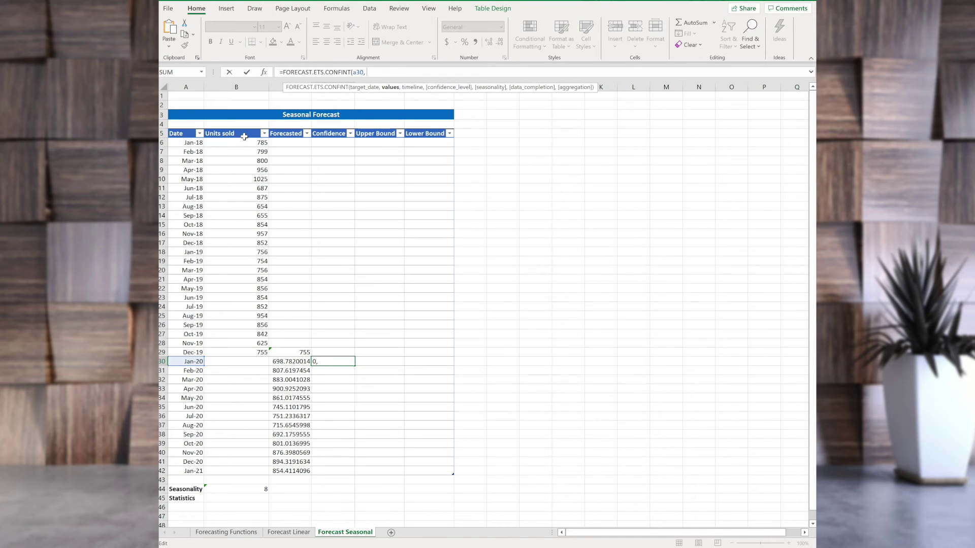
{"action": "left_click_drag", "start_coordinate": [244, 142], "coordinate": [244, 352]}
{"action": "type", "text": ","}
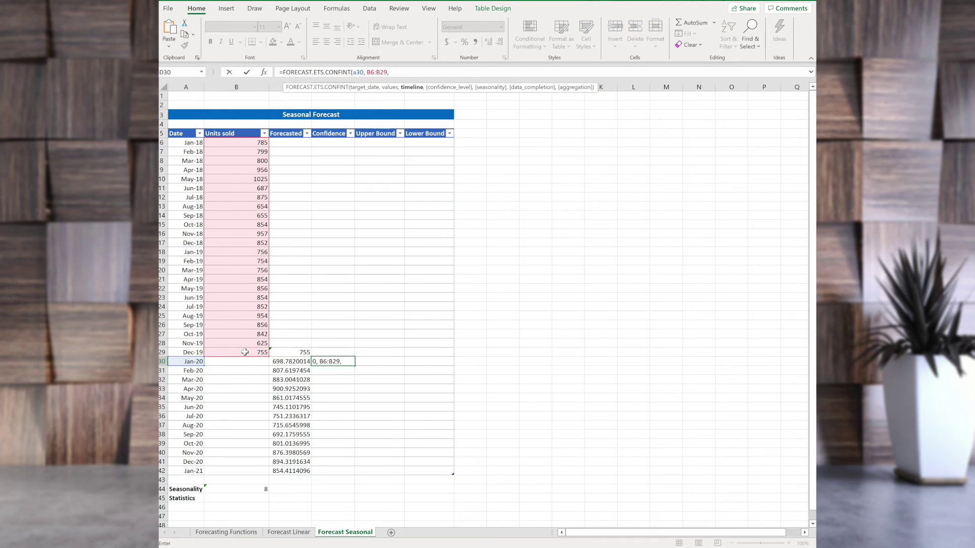
{"action": "left_click_drag", "start_coordinate": [185, 142], "coordinate": [186, 353]}
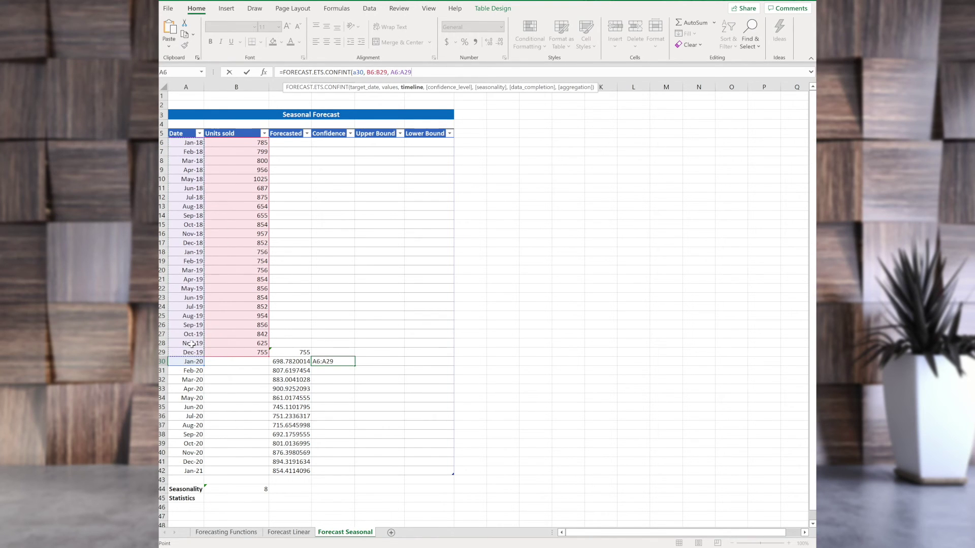
{"action": "type", "text": ","}
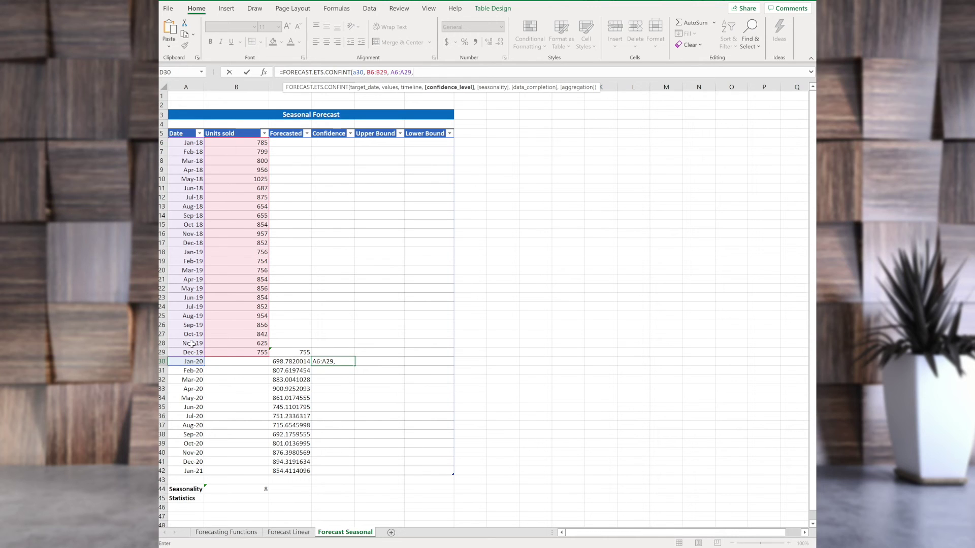
Finish the confidence formula with default optional arguments and copy it down to D42.
{"action": "type", "text": "0"}
{"action": "type", "text": "."}
{"action": "type", "text": "95"}
{"action": "key", "text": "BackSpace"}
{"action": "key", "text": "BackSpace"}
{"action": "key", "text": "BackSpace"}
{"action": "key", "text": "BackSpace"}
{"action": "type", "text": ","}
{"action": "type", "text": ","}
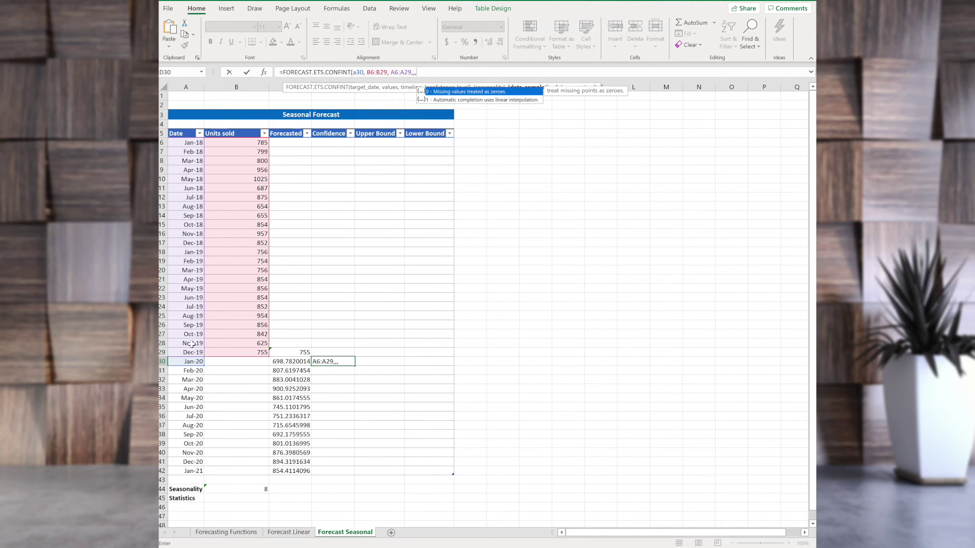
{"action": "type", "text": ","}
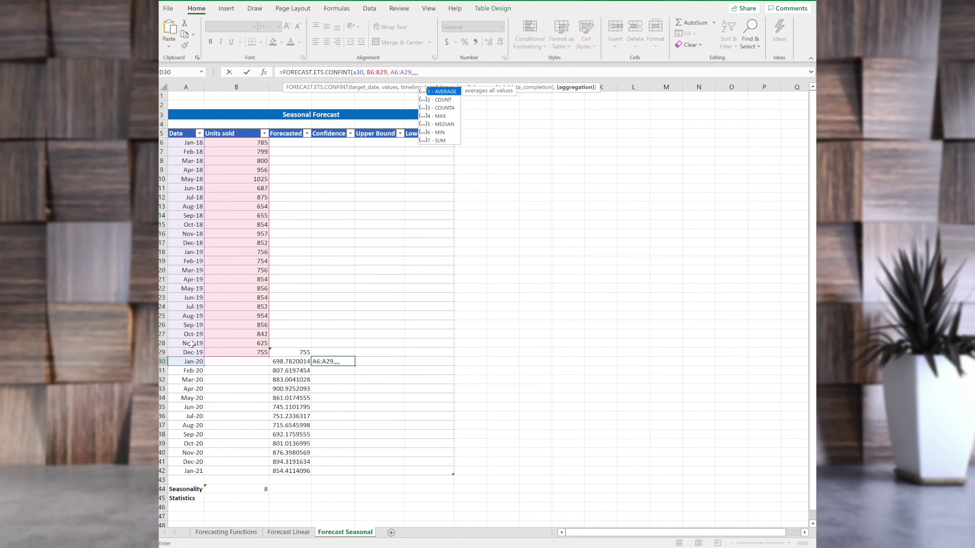
{"action": "key", "text": "BackSpace"}
{"action": "key", "text": "BackSpace"}
{"action": "key", "text": "BackSpace"}
{"action": "key", "text": "BackSpace"}
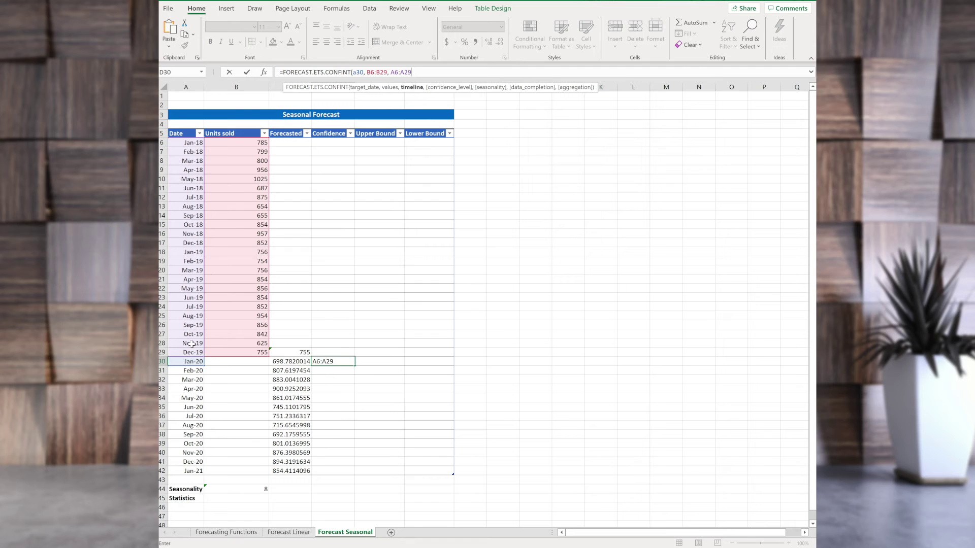
{"action": "key", "text": "Return"}
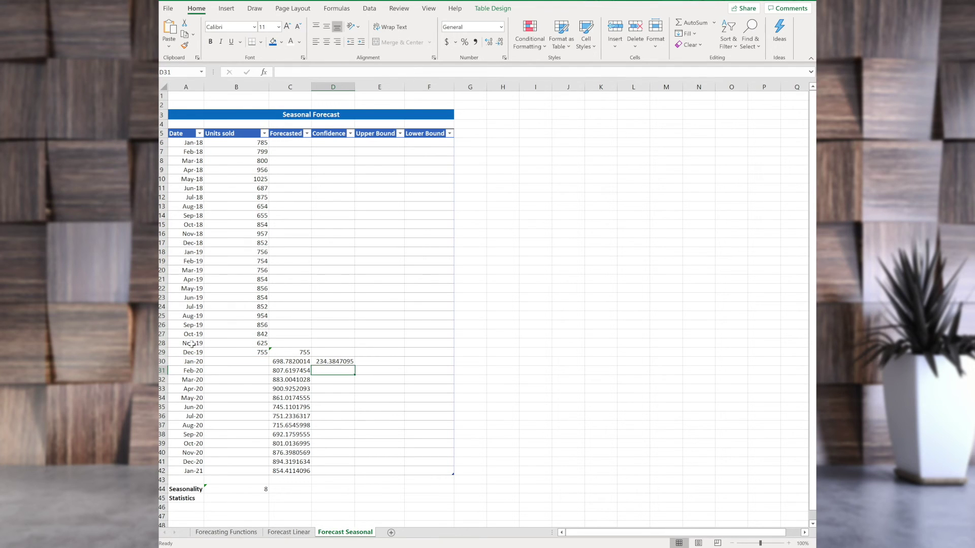
{"action": "left_click", "coordinate": [338, 362]}
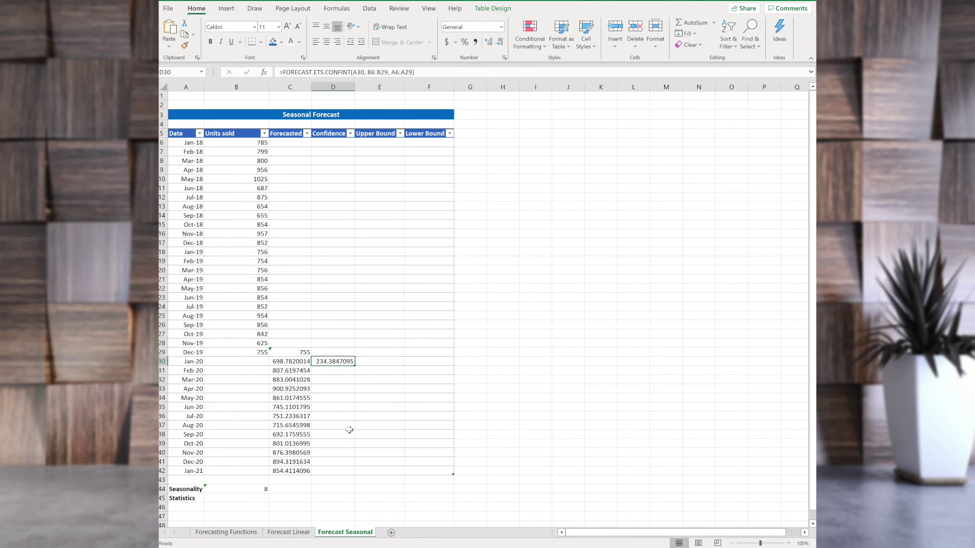
{"action": "double_click", "coordinate": [355, 366]}
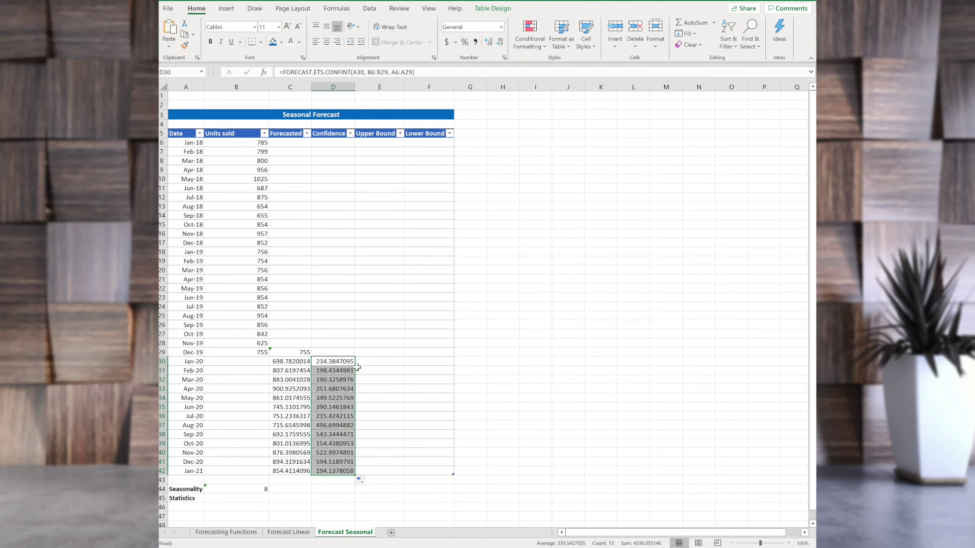
Lock D30's ranges to $B$6:$B$29 and $A$6:$A$29, and check D42's formula.
{"action": "left_click", "coordinate": [344, 366]}
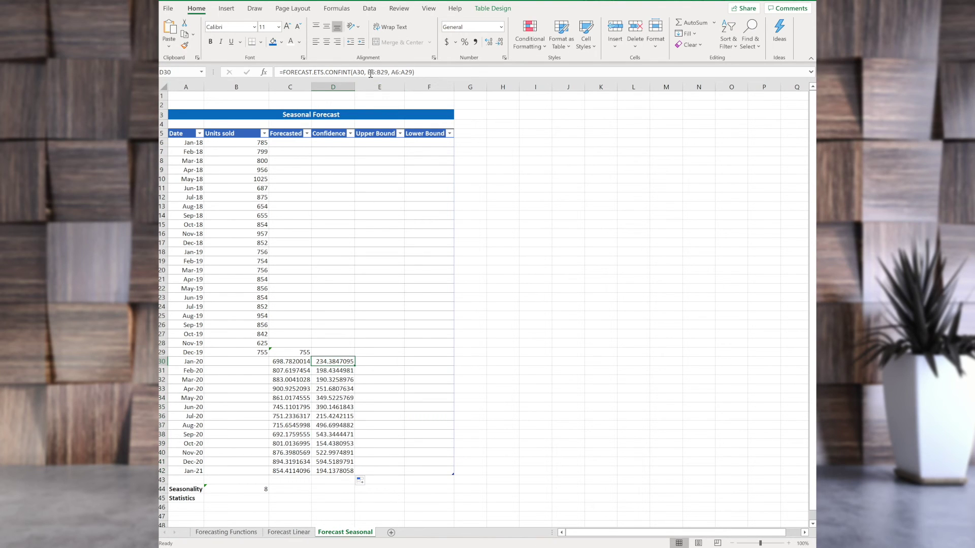
{"action": "left_click_drag", "start_coordinate": [367, 72], "coordinate": [412, 73]}
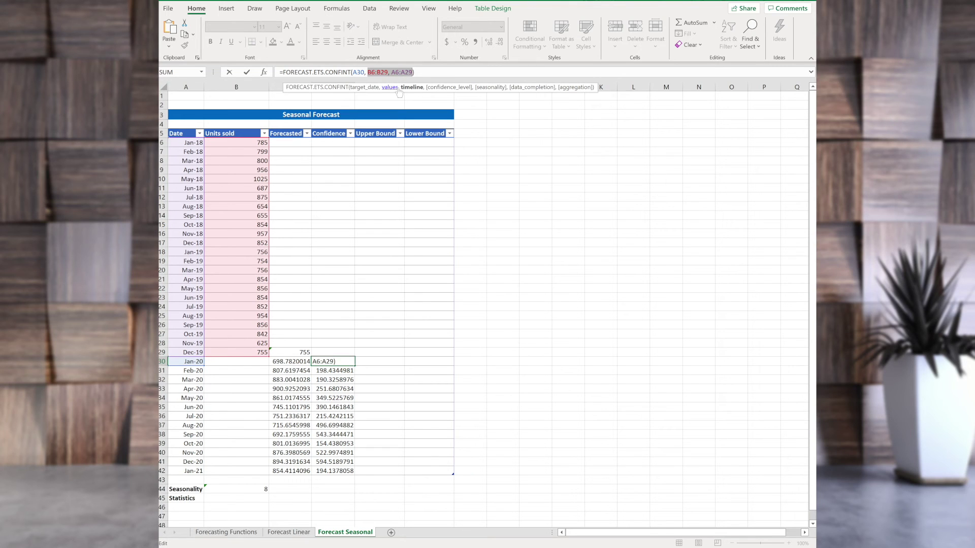
{"action": "key", "text": "F4"}
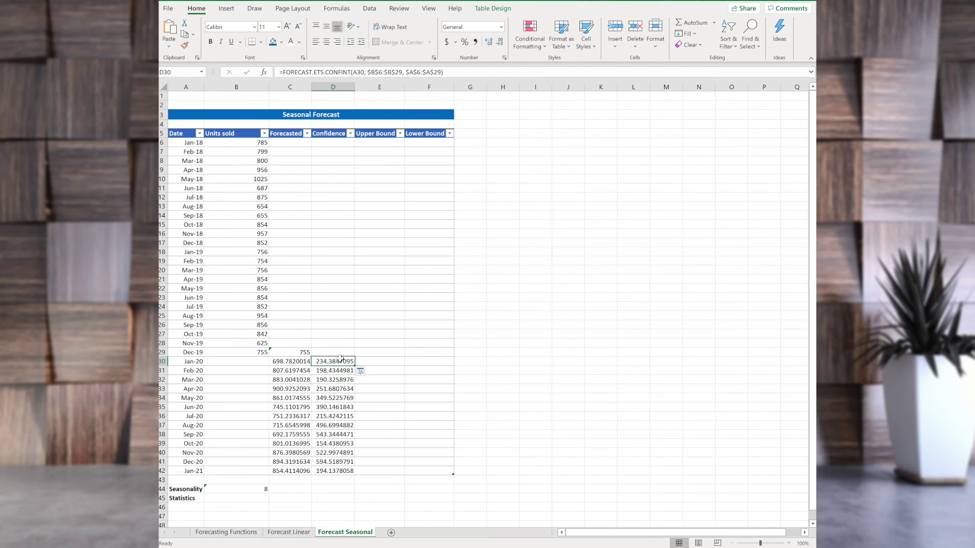
{"action": "left_click", "coordinate": [334, 471]}
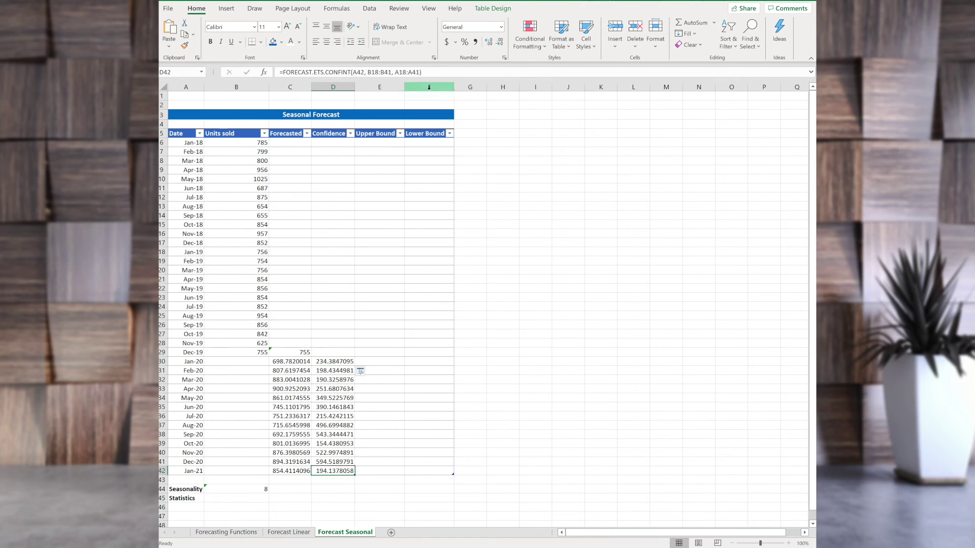
{"action": "left_click", "coordinate": [433, 73]}
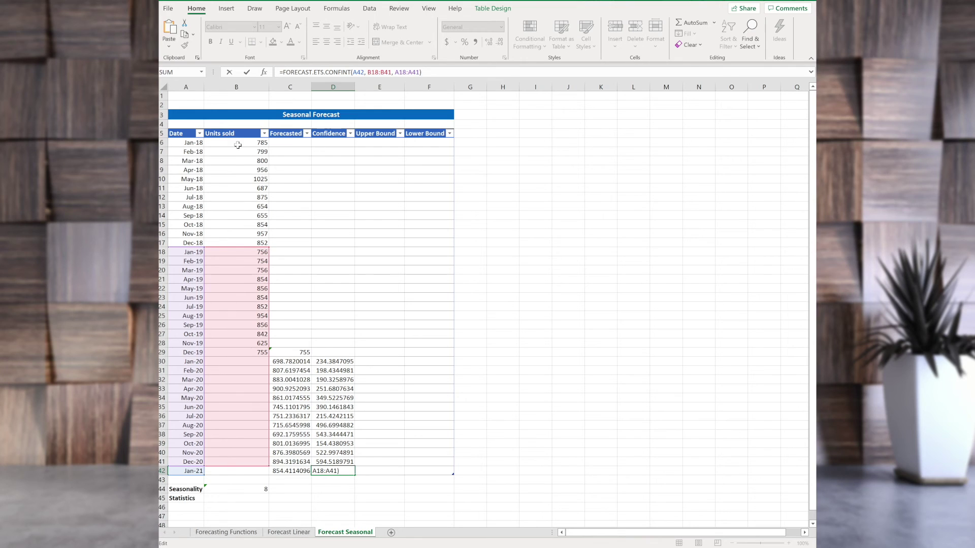
{"action": "left_click", "coordinate": [428, 75]}
{"action": "key", "text": "ctrl+Return"}
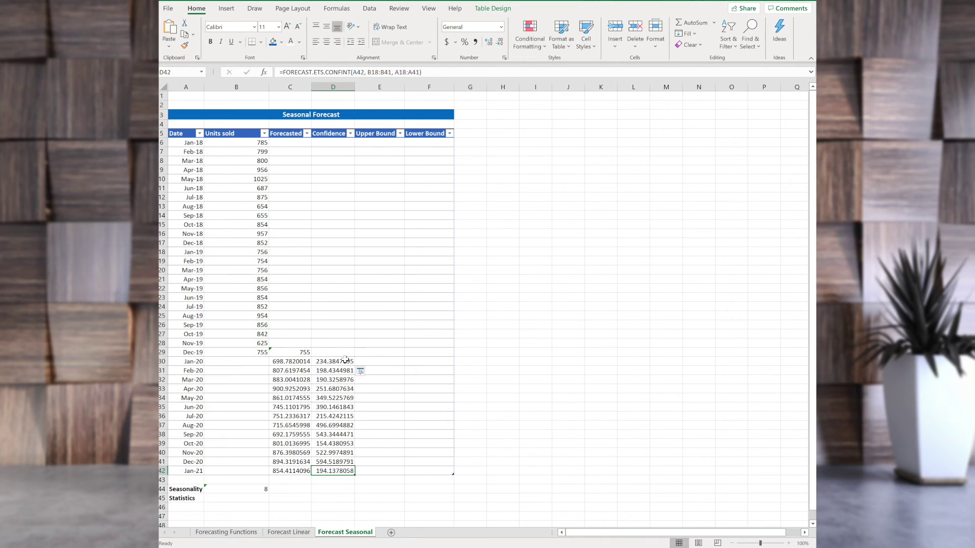
Refill the locked Confidence formula down D30:D42 and verify Jan-21 now reads 330.4590011.
{"action": "left_click", "coordinate": [345, 359]}
{"action": "left_click", "coordinate": [449, 71]}
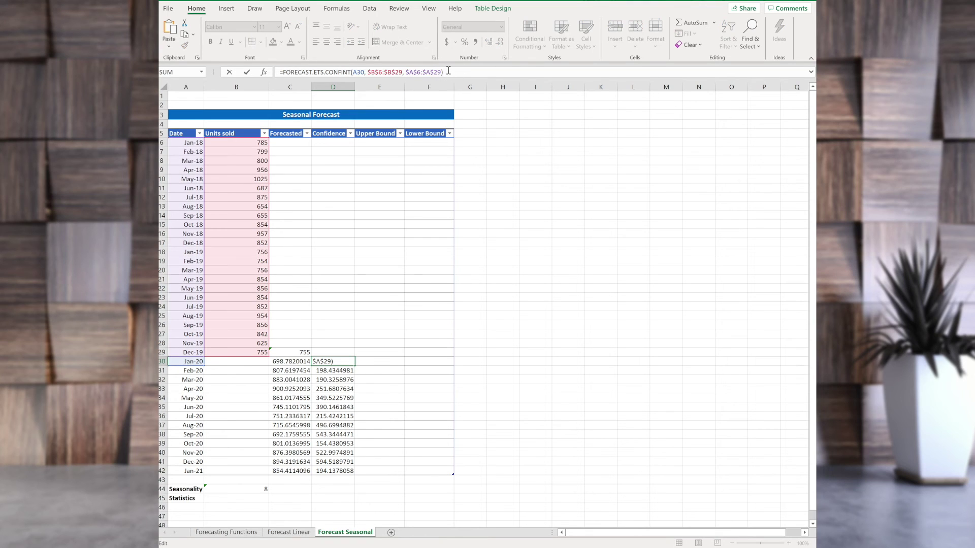
{"action": "key", "text": "ctrl+Return"}
{"action": "double_click", "coordinate": [354, 365]}
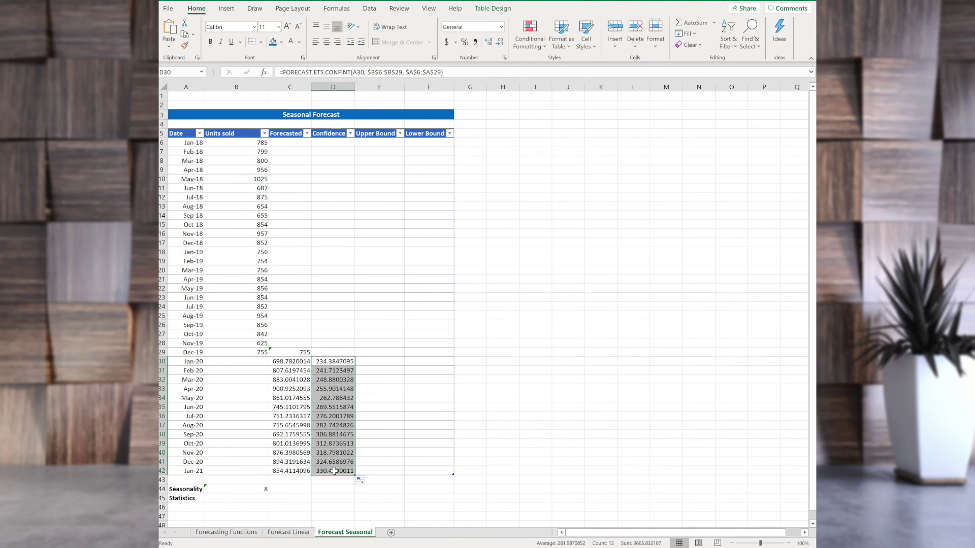
{"action": "left_click", "coordinate": [333, 471]}
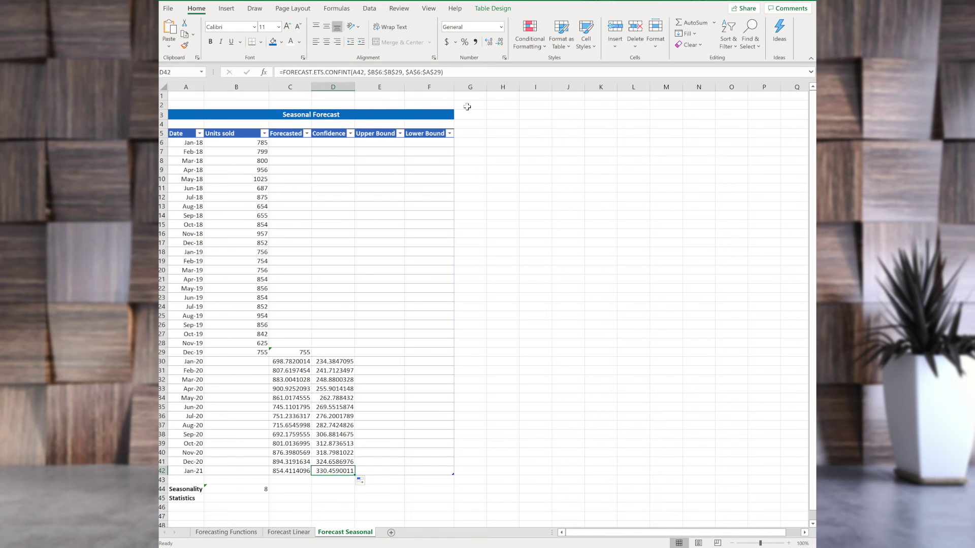
{"action": "left_click", "coordinate": [472, 72]}
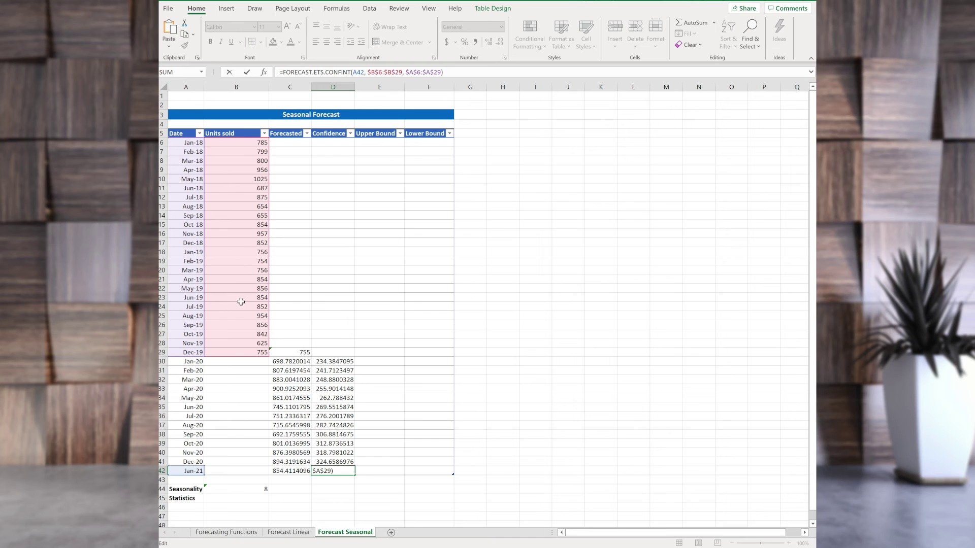
{"action": "key", "text": "ctrl+Return"}
{"action": "left_click", "coordinate": [380, 367]}
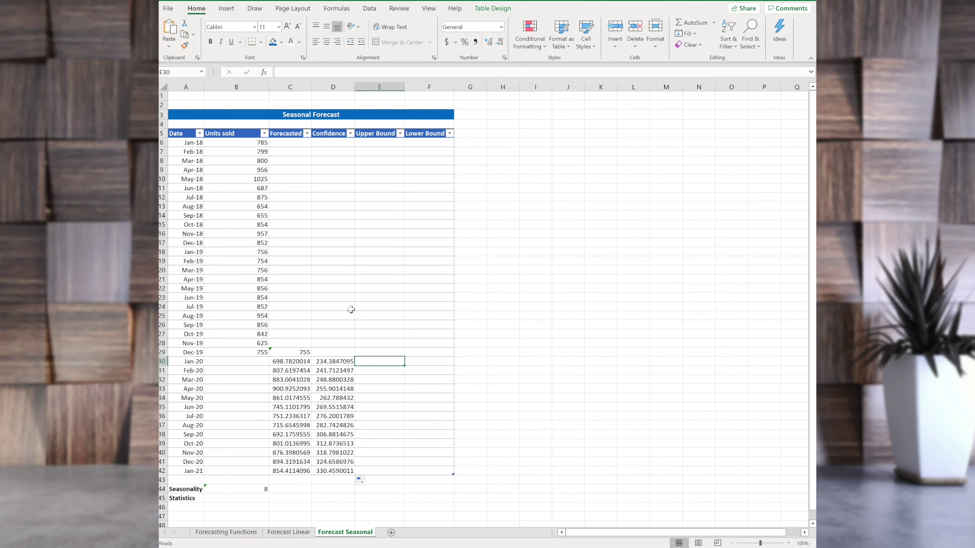
{"action": "type", "text": "="}
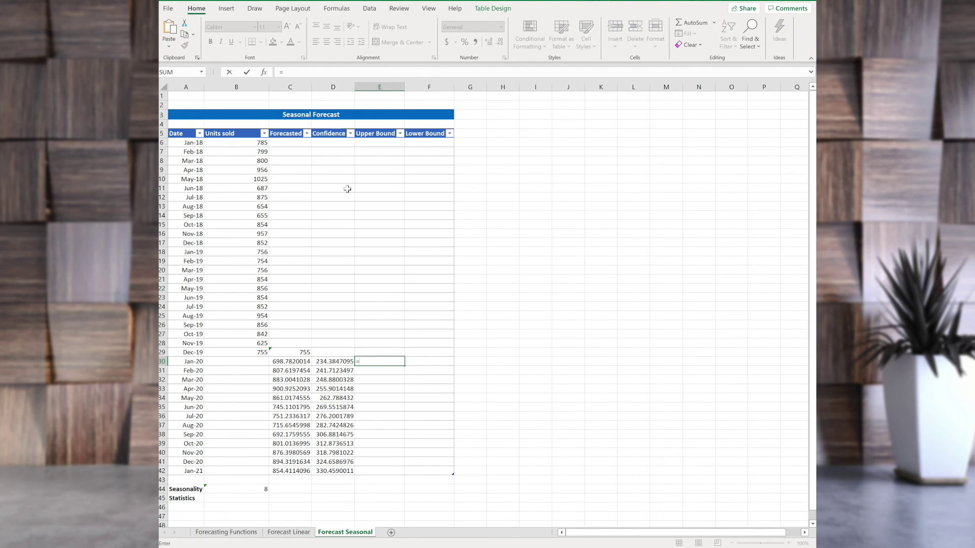
{"action": "left_click", "coordinate": [302, 361]}
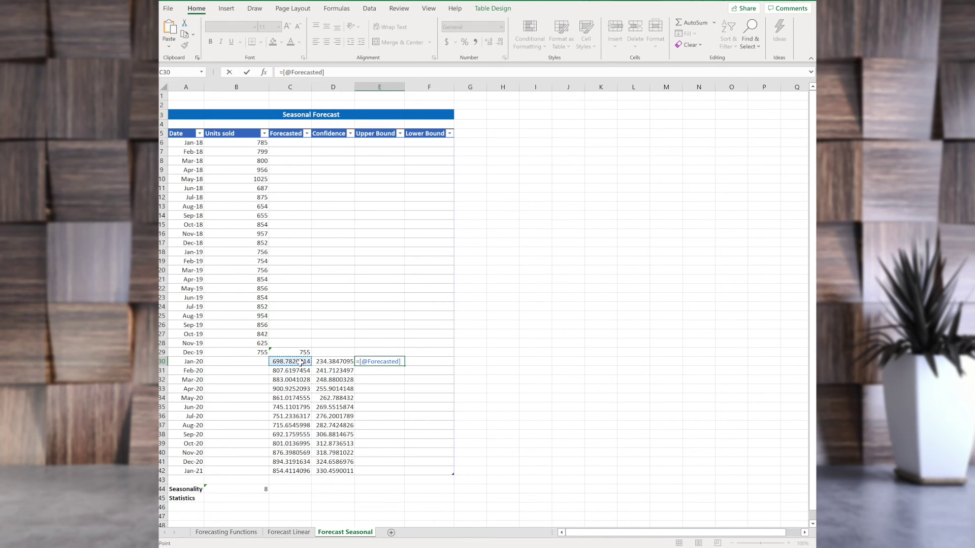
{"action": "type", "text": "-"}
{"action": "left_click", "coordinate": [339, 362]}
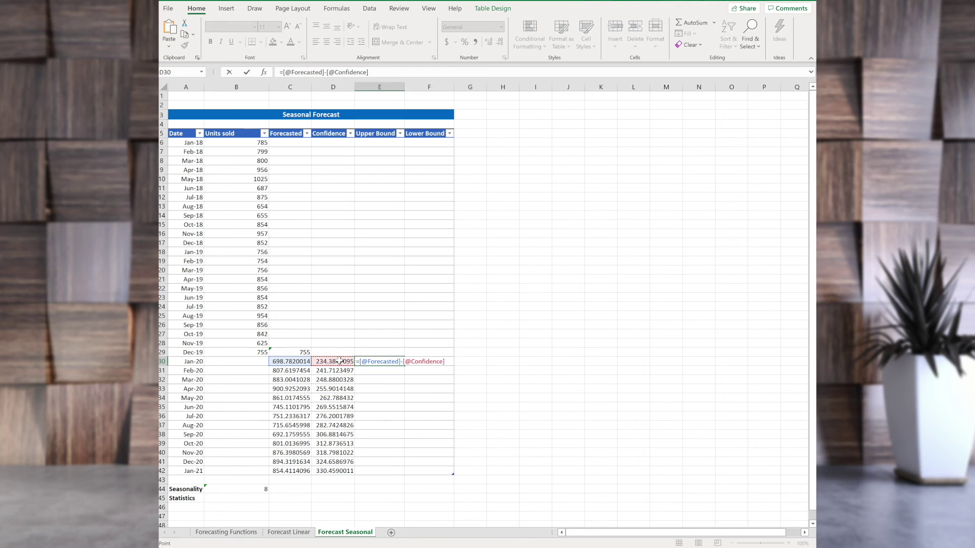
{"action": "left_click", "coordinate": [326, 71]}
{"action": "type", "text": "+"}
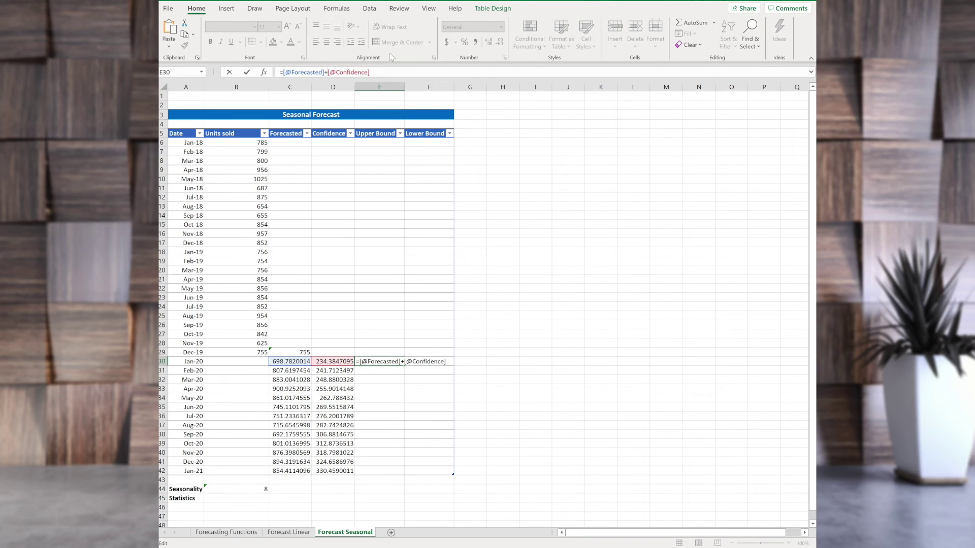
{"action": "key", "text": "Return"}
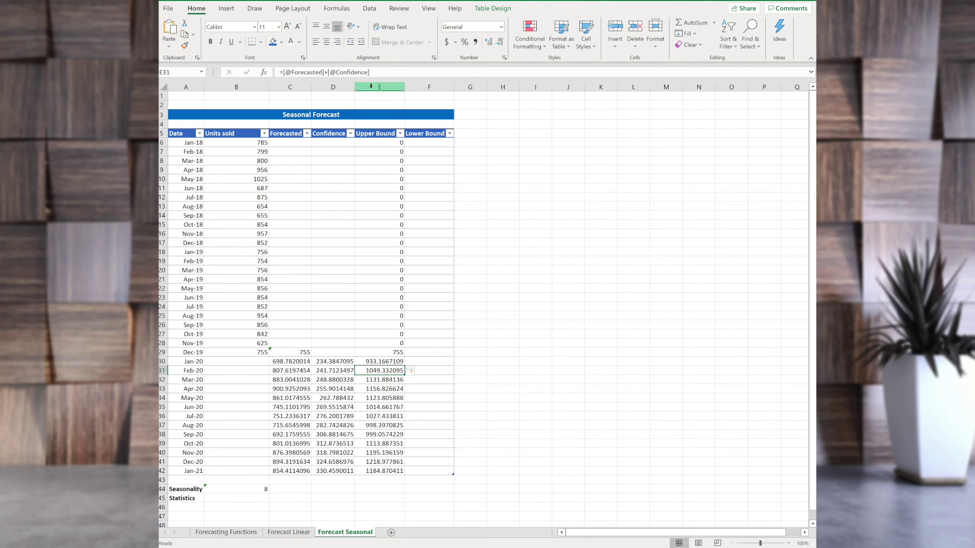
{"action": "left_click_drag", "start_coordinate": [379, 143], "coordinate": [372, 341]}
{"action": "key", "text": "Delete"}
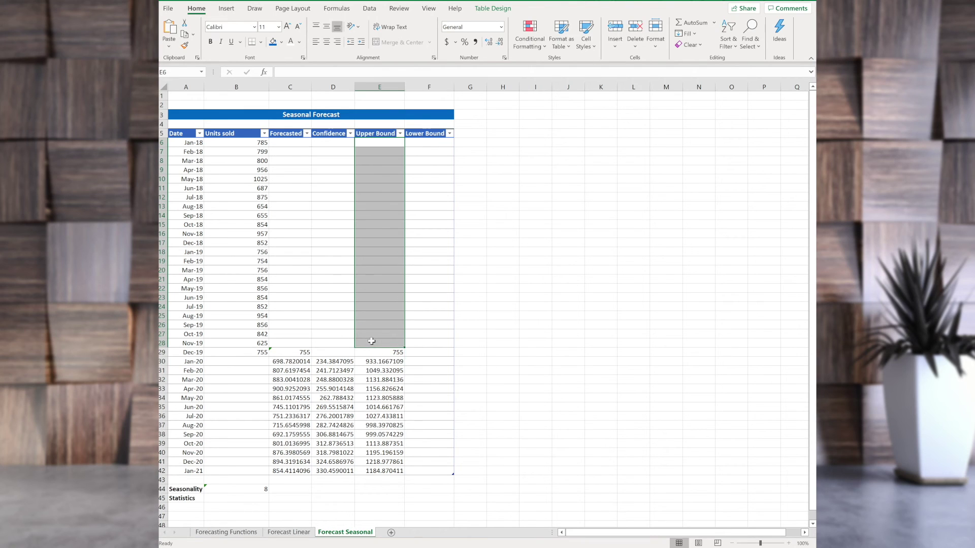
Enter 755 as the Dec-19 lower bound in F29.
{"action": "left_click", "coordinate": [419, 354]}
{"action": "type", "text": "755"}
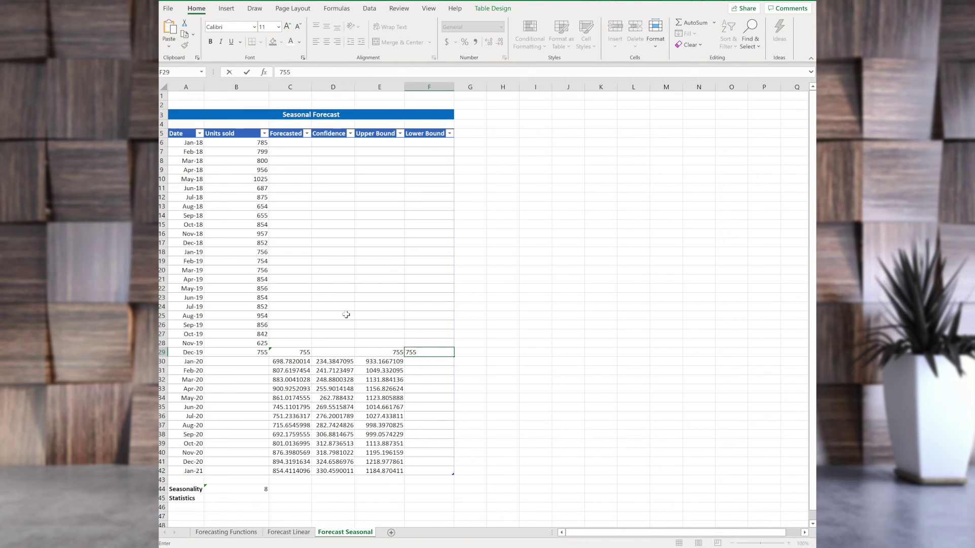
{"action": "key", "text": "Return"}
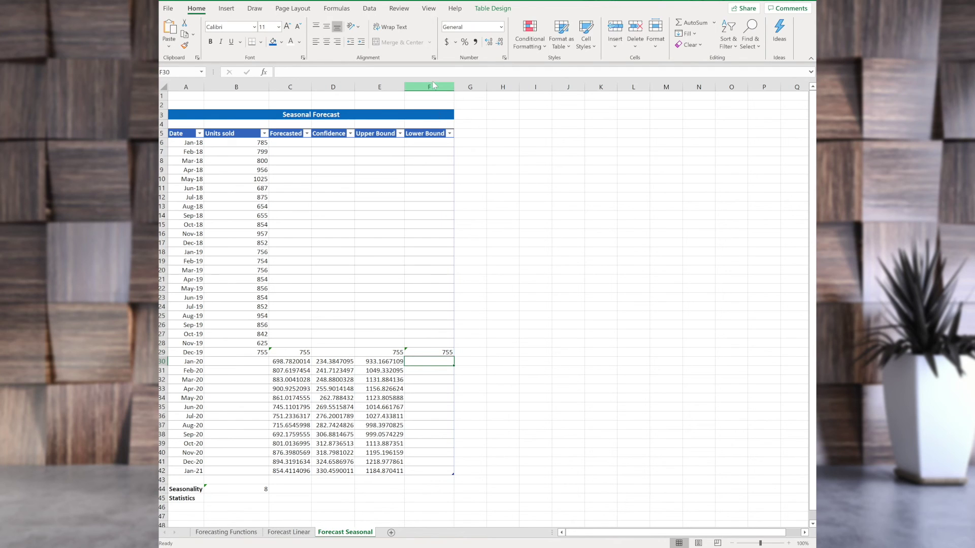
{"action": "left_click", "coordinate": [433, 75]}
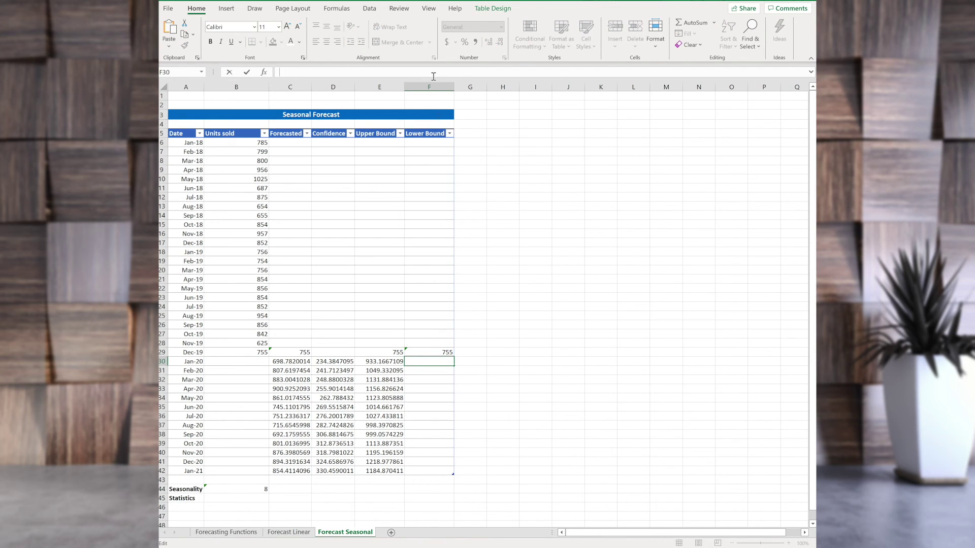
{"action": "type", "text": "="}
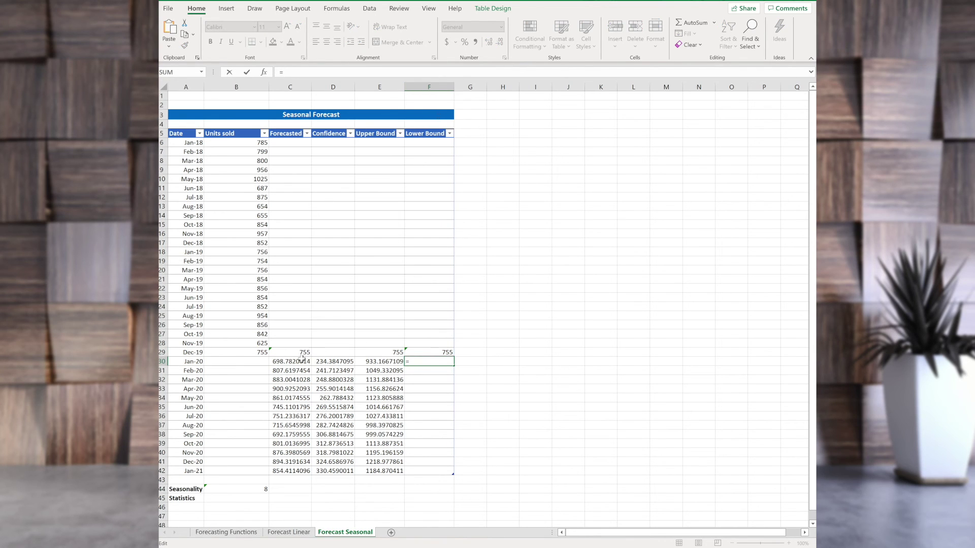
{"action": "left_click", "coordinate": [302, 358]}
{"action": "type", "text": "-"}
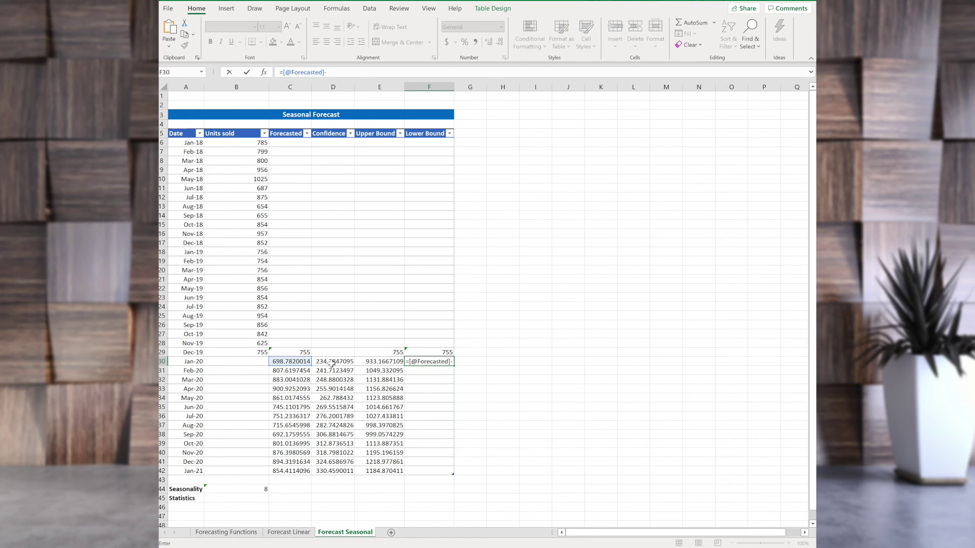
{"action": "left_click", "coordinate": [331, 361]}
{"action": "key", "text": "ctrl+Return"}
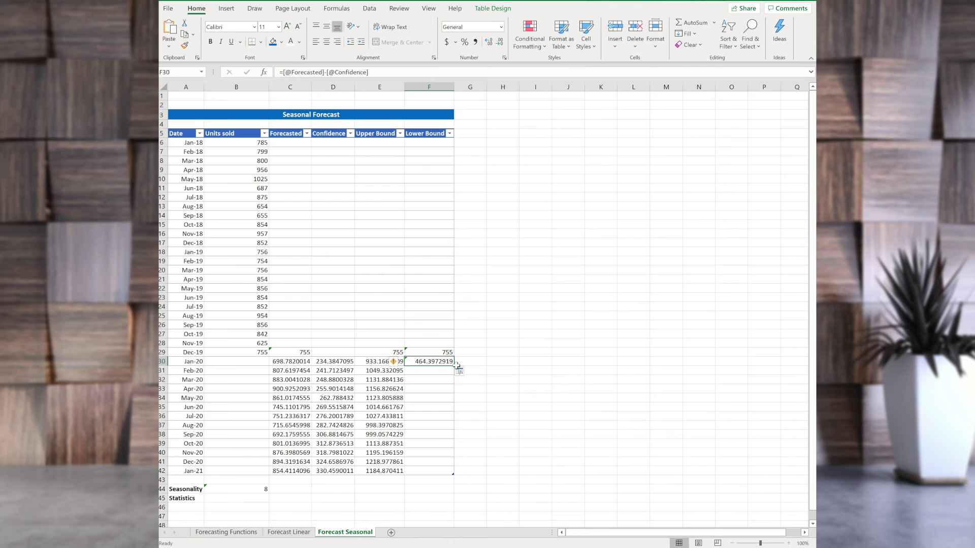
{"action": "double_click", "coordinate": [457, 365]}
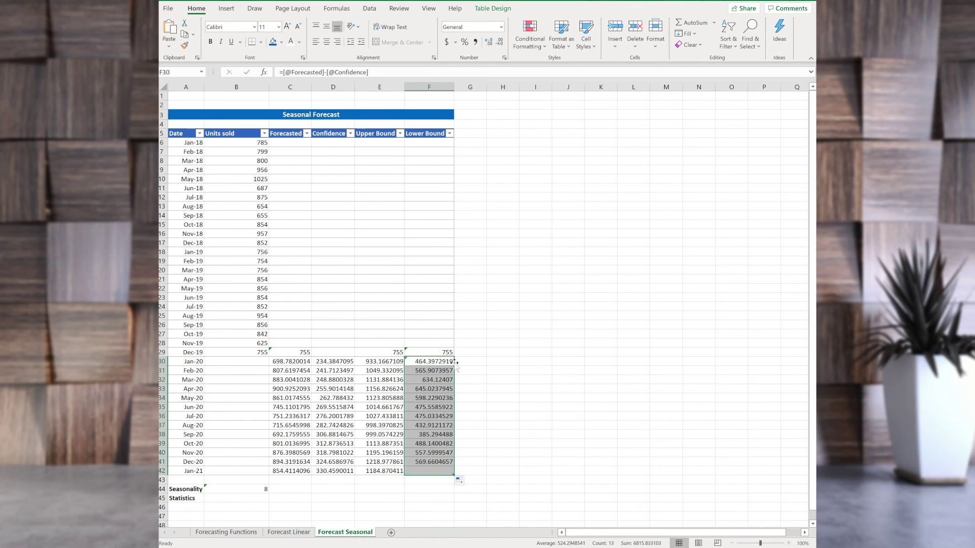
{"action": "left_click", "coordinate": [471, 453]}
{"action": "left_click", "coordinate": [256, 500]}
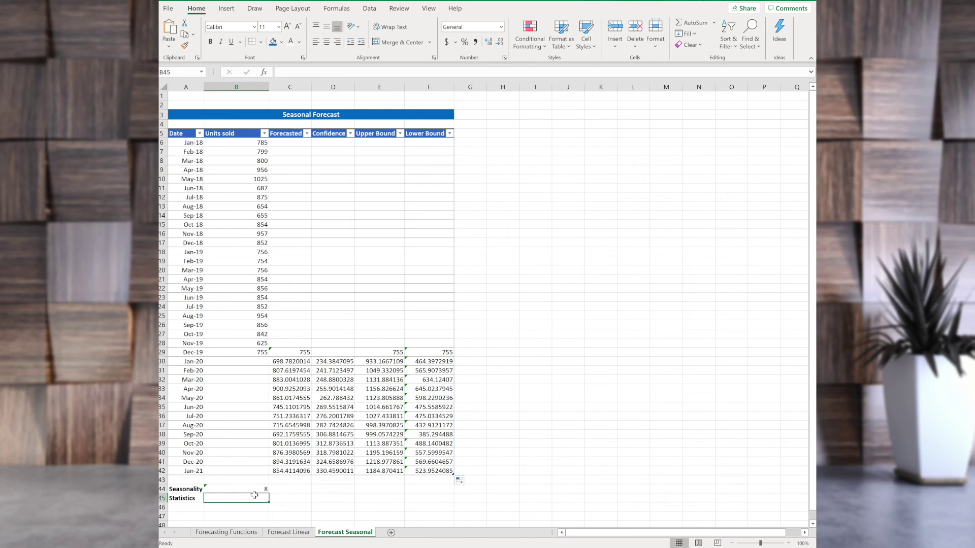
Start FORECAST.ETS.STAT in B45 with values B6:B29 and timeline A6:A29.
{"action": "left_click", "coordinate": [472, 72]}
{"action": "type", "text": "="}
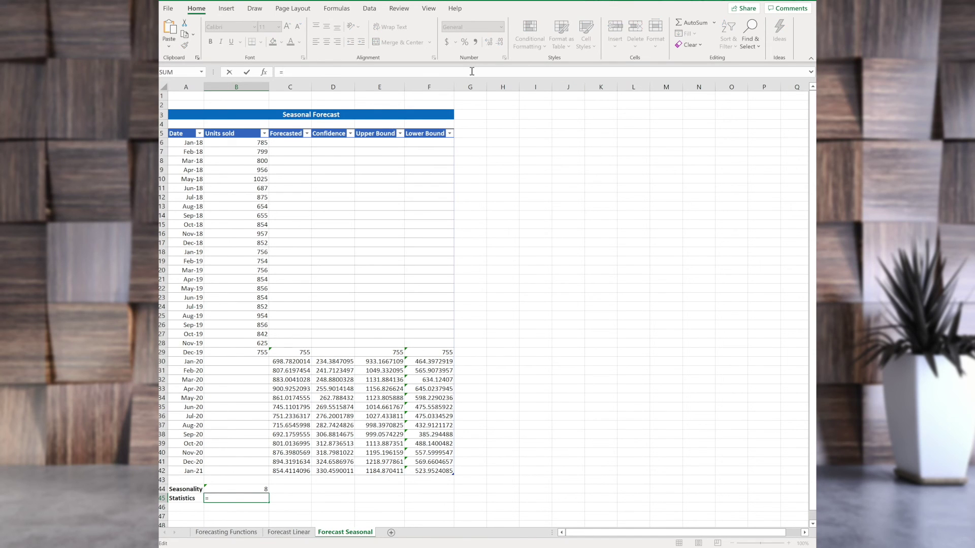
{"action": "type", "text": "fore"}
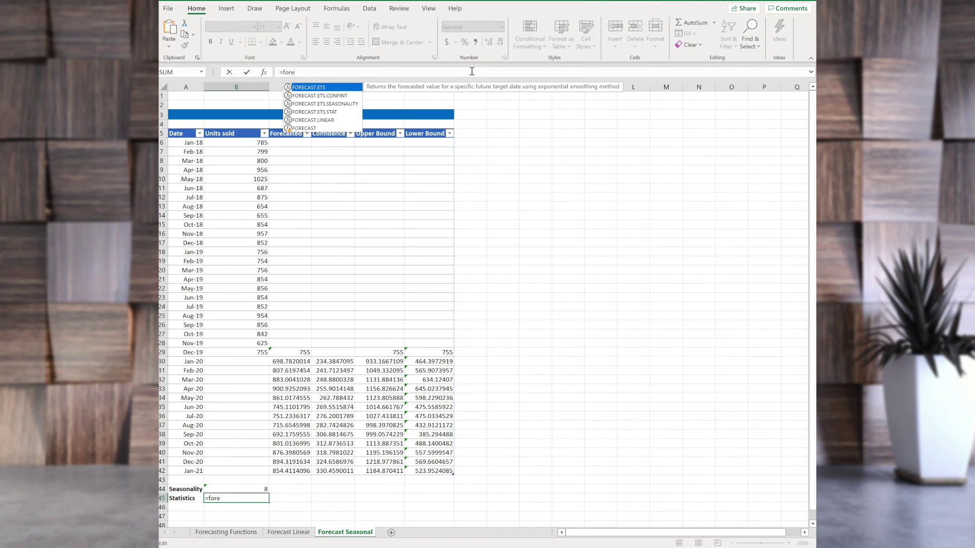
{"action": "key", "text": "Down"}
{"action": "key", "text": "Down"}
{"action": "key", "text": "Down"}
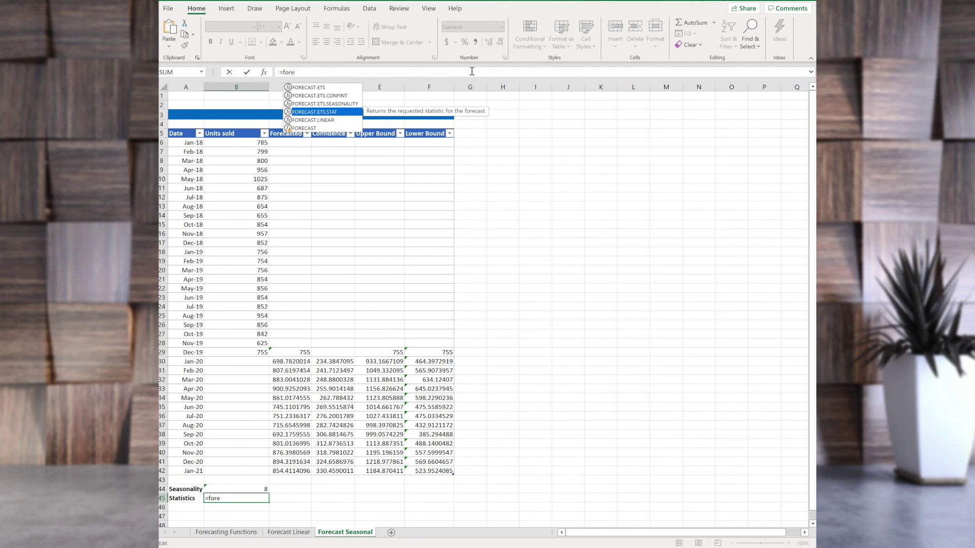
{"action": "key", "text": "Tab"}
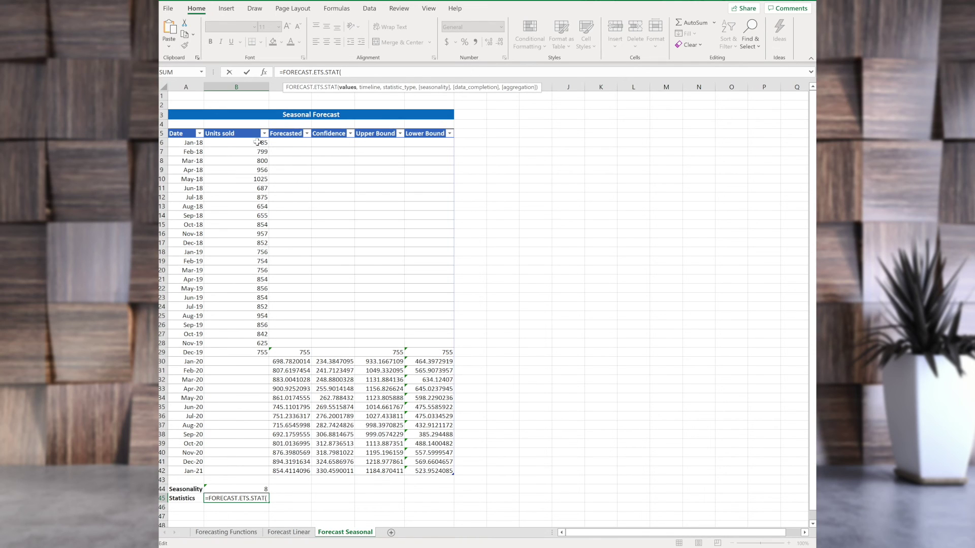
{"action": "left_click_drag", "start_coordinate": [257, 142], "coordinate": [257, 350]}
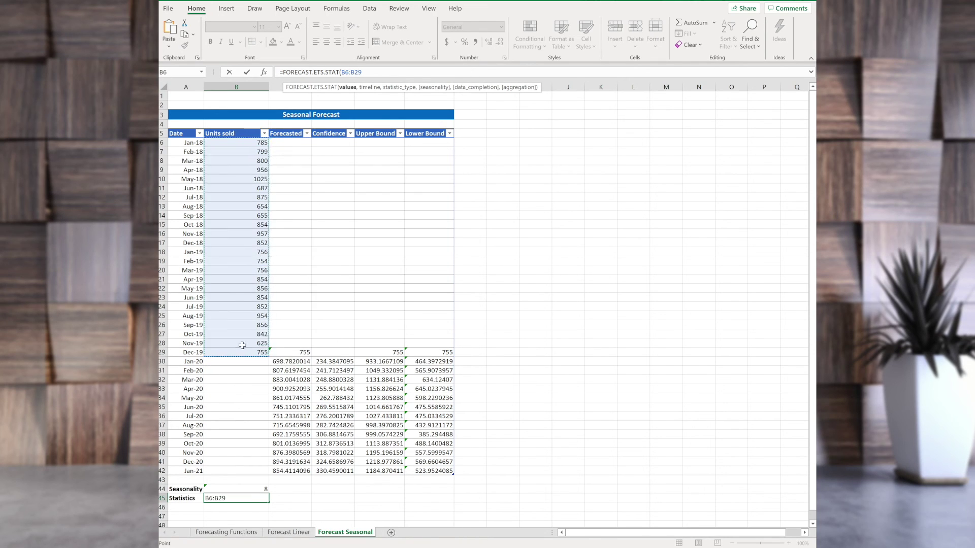
{"action": "type", "text": ","}
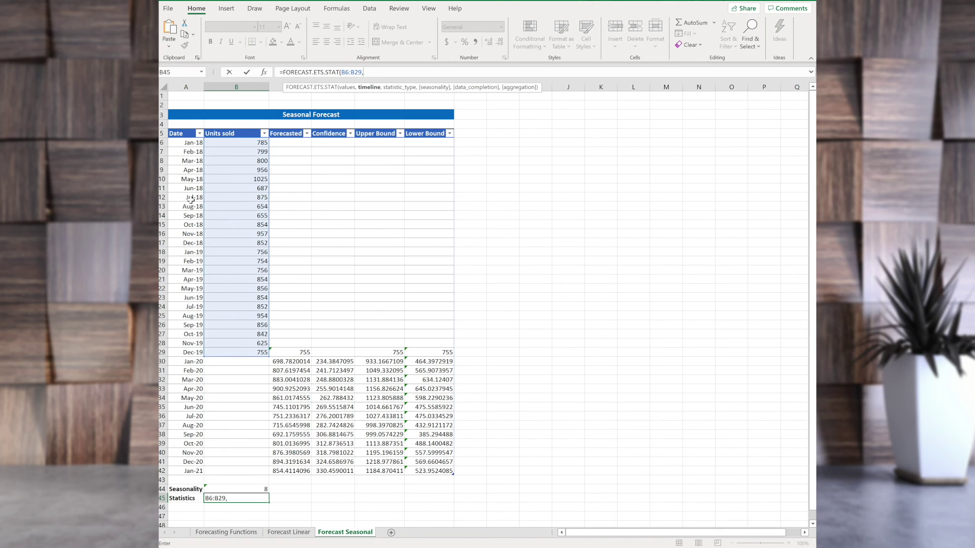
{"action": "left_click", "coordinate": [188, 143]}
{"action": "left_click_drag", "start_coordinate": [188, 143], "coordinate": [197, 353]}
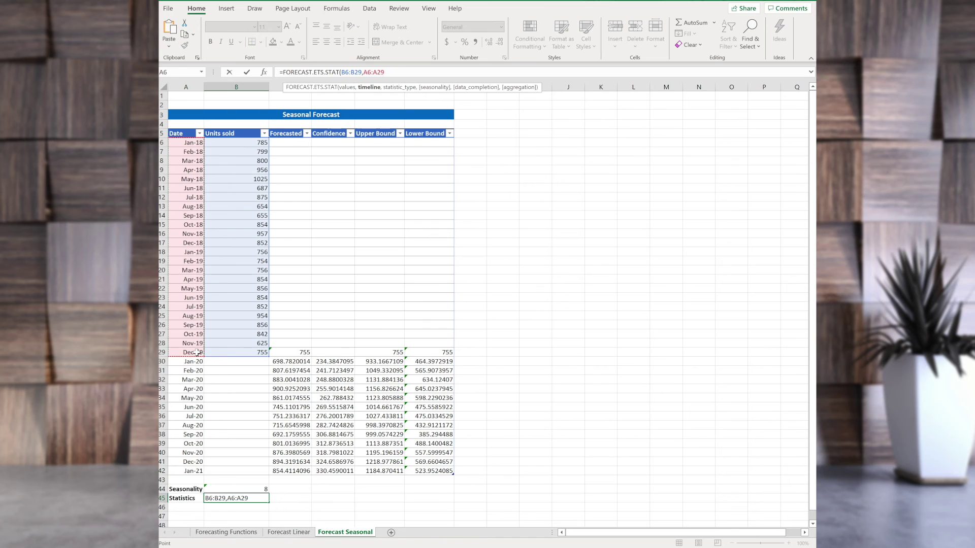
{"action": "type", "text": ","}
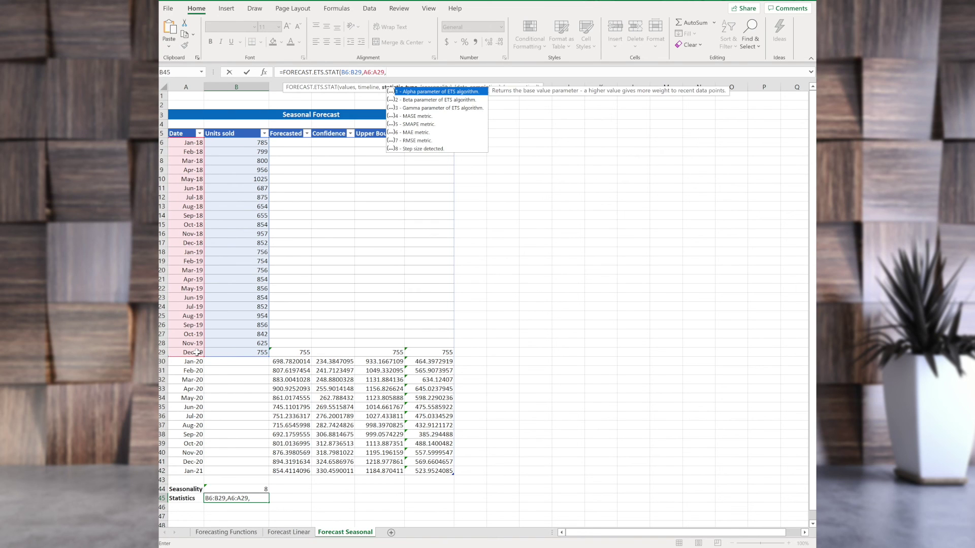
{"action": "key", "text": "BackSpace"}
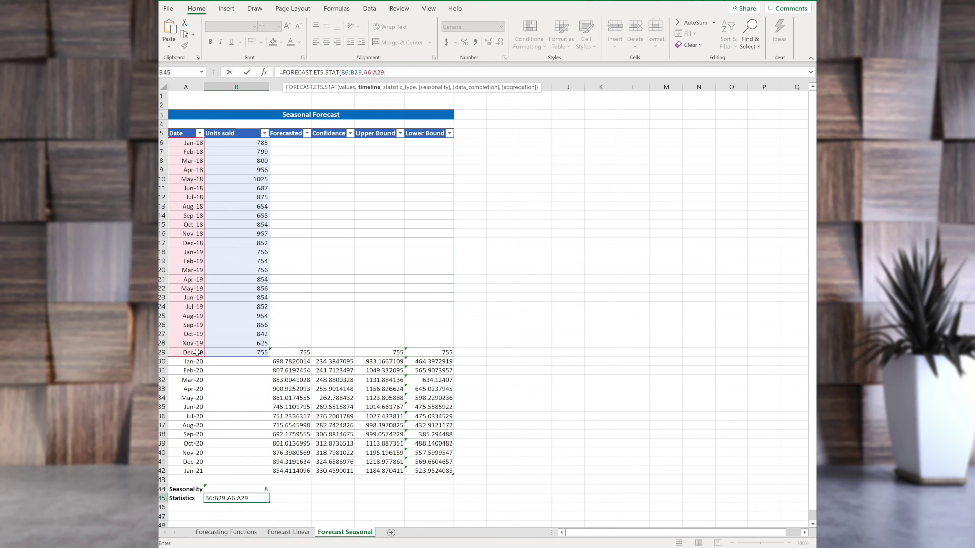
Finish it with statistic type 2, seasonality B44 and 1,1, giving 0.001.
{"action": "type", "text": ",2"}
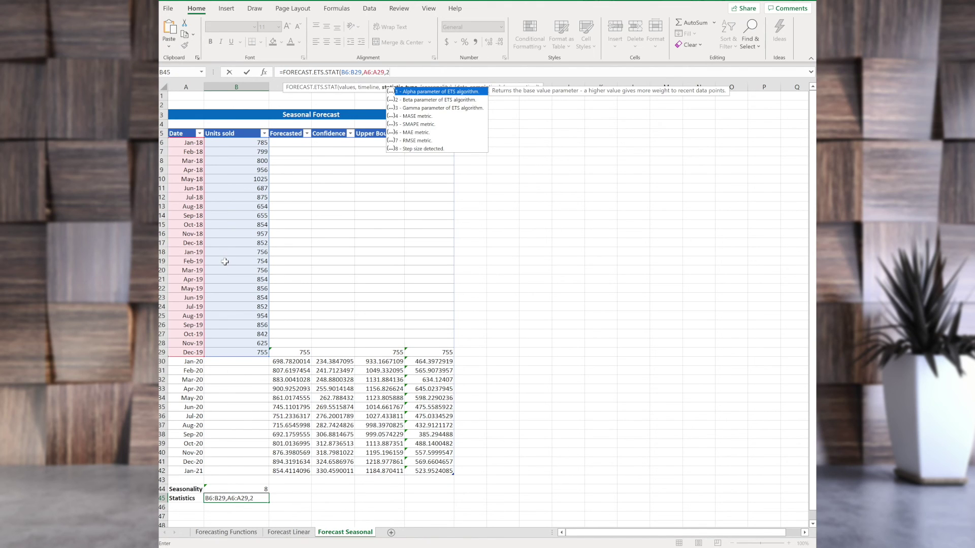
{"action": "type", "text": ","}
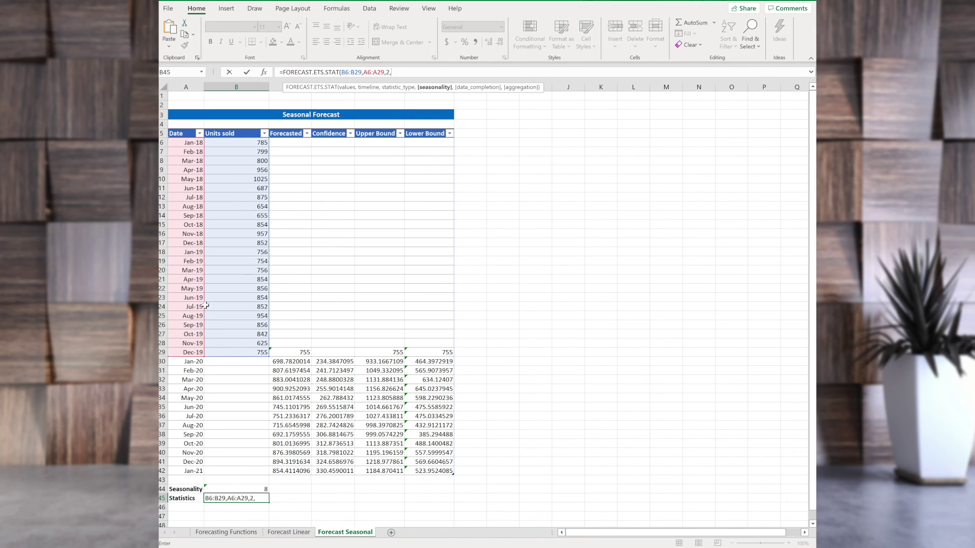
{"action": "left_click", "coordinate": [243, 489]}
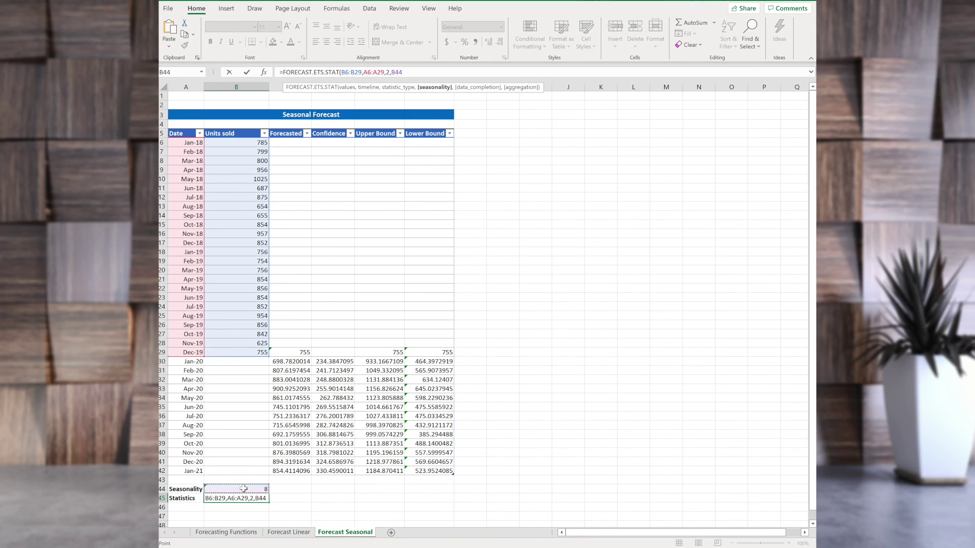
{"action": "type", "text": ","}
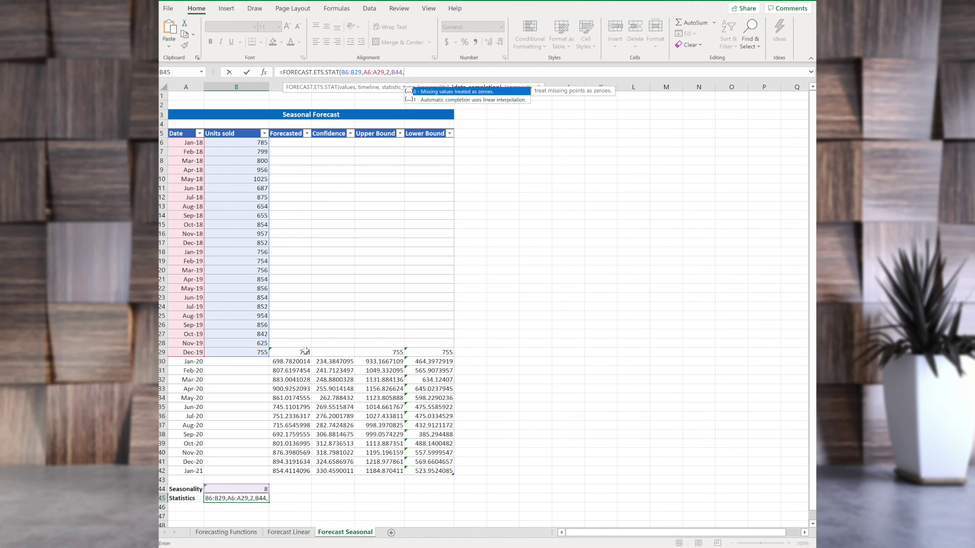
{"action": "key", "text": "BackSpace"}
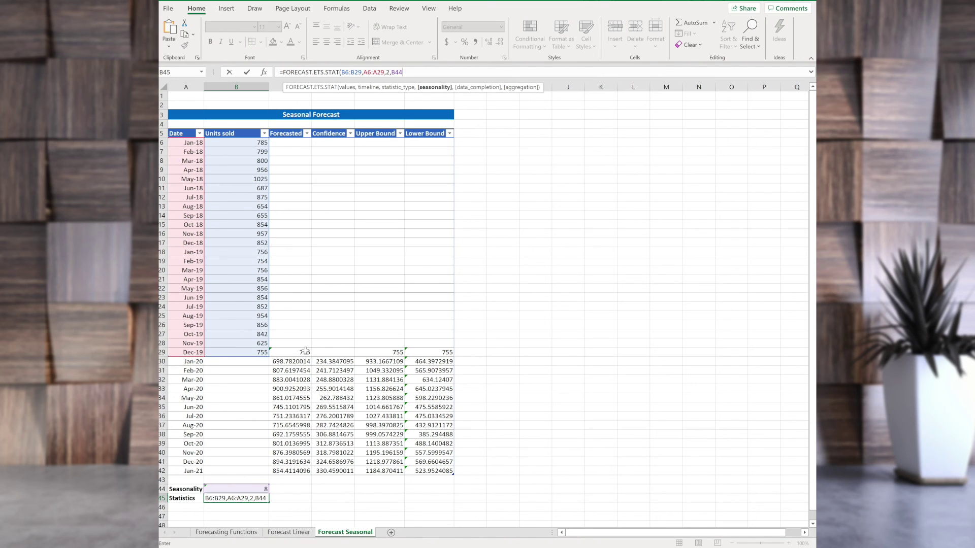
{"action": "type", "text": ",1"}
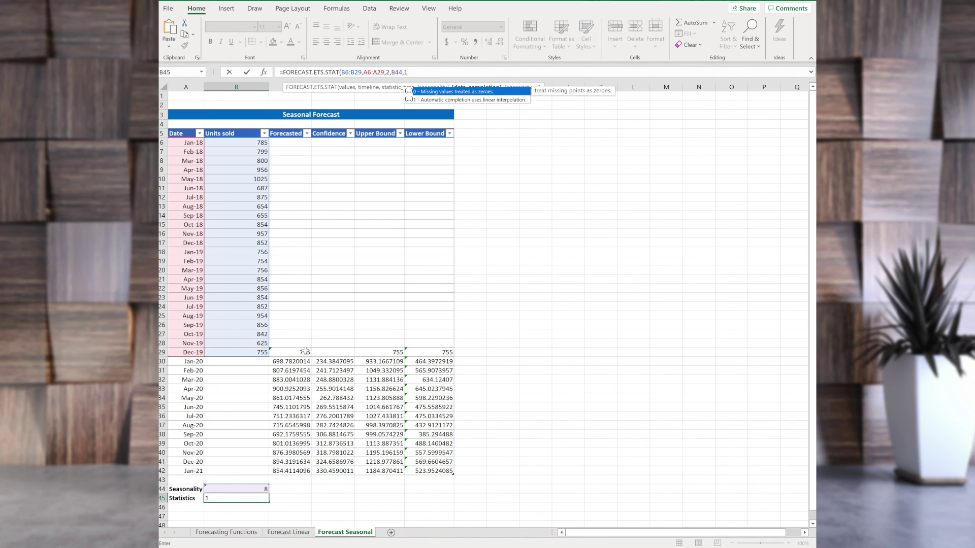
{"action": "type", "text": ","}
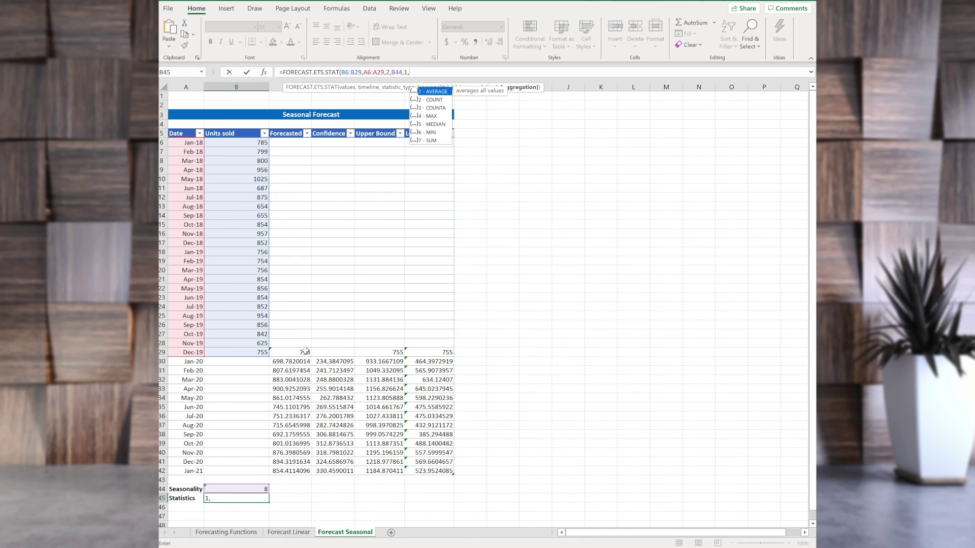
{"action": "type", "text": "1)"}
{"action": "key", "text": "Return"}
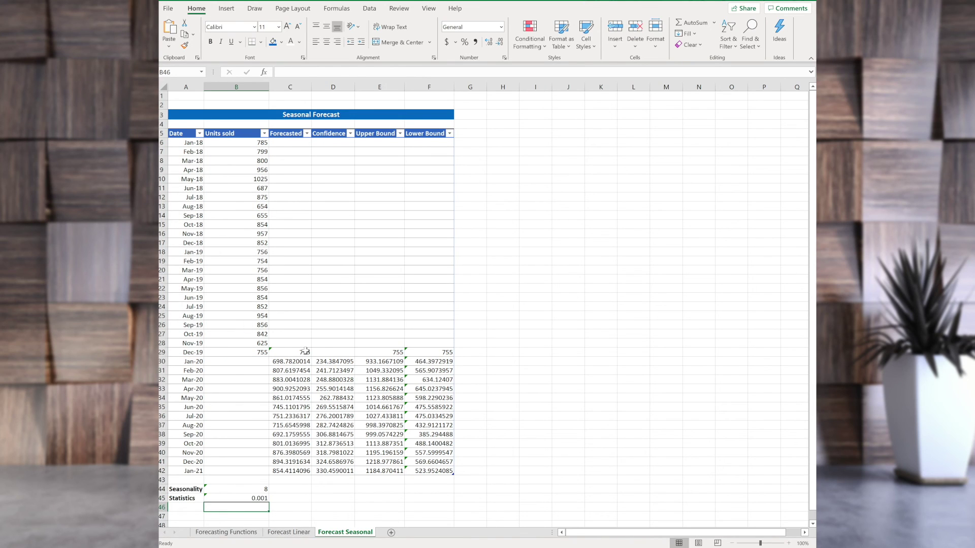
{"action": "key", "text": "Up"}
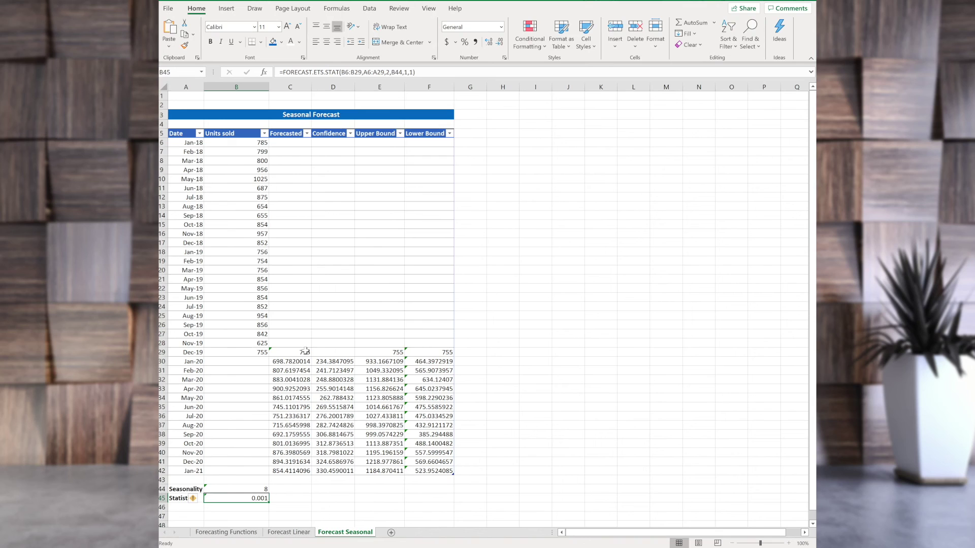
Select the Seasonal Forecast table, open a Forecast Sheet preview and move the dialog aside.
{"action": "left_click", "coordinate": [528, 280]}
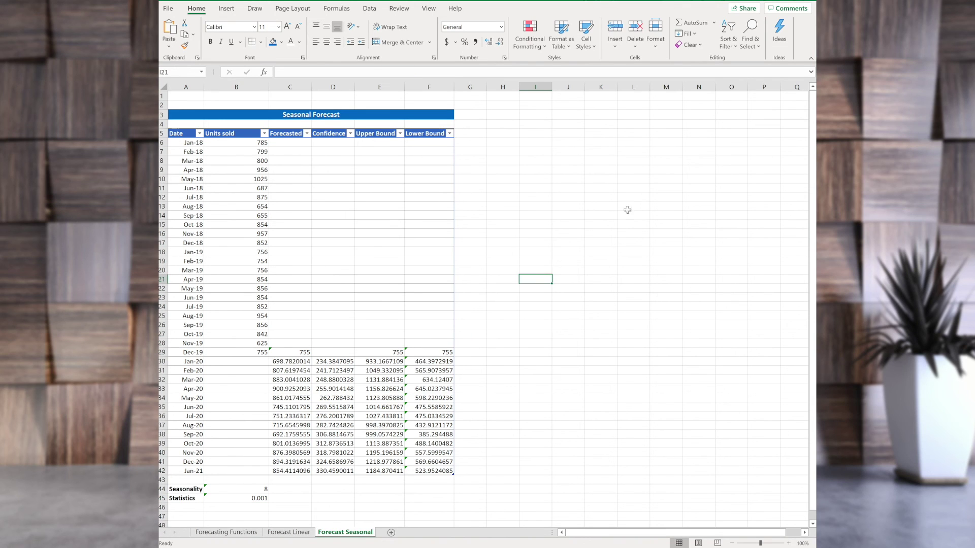
{"action": "left_click", "coordinate": [538, 172]}
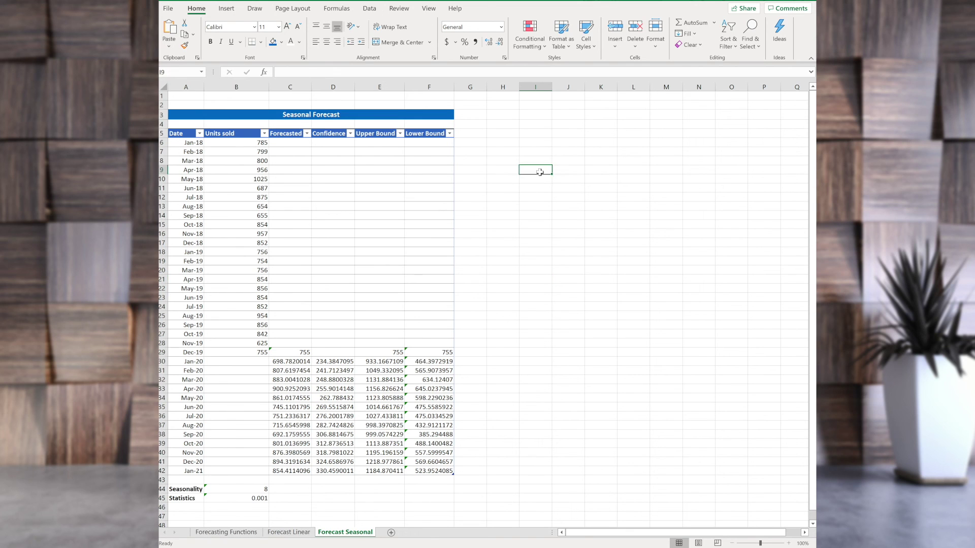
{"action": "left_click", "coordinate": [396, 195]}
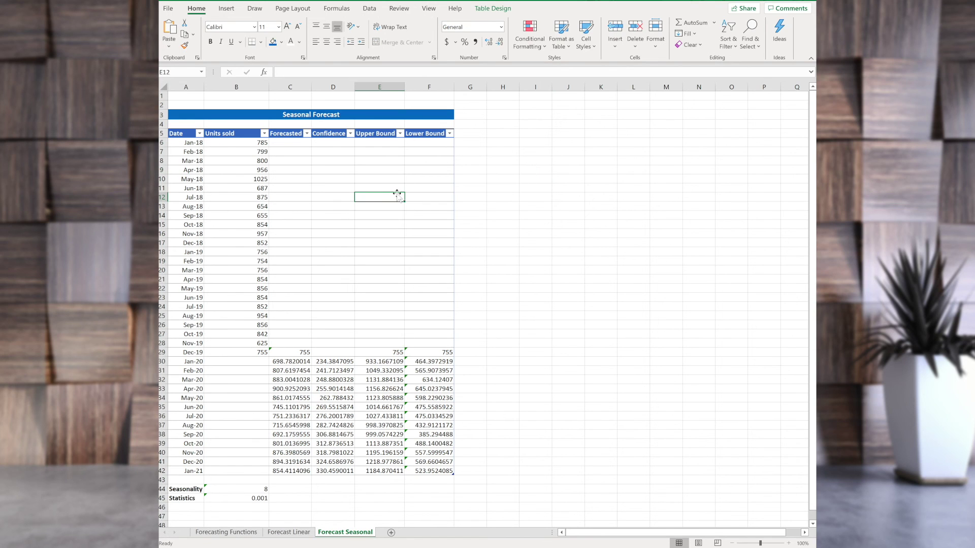
{"action": "key", "text": "ctrl+a"}
{"action": "key", "text": "ctrl+a"}
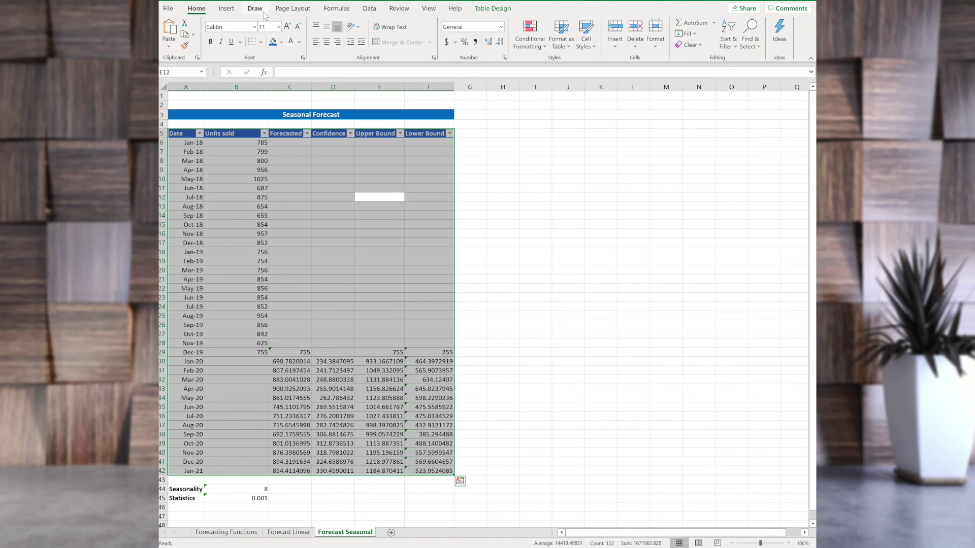
{"action": "left_click", "coordinate": [368, 11]}
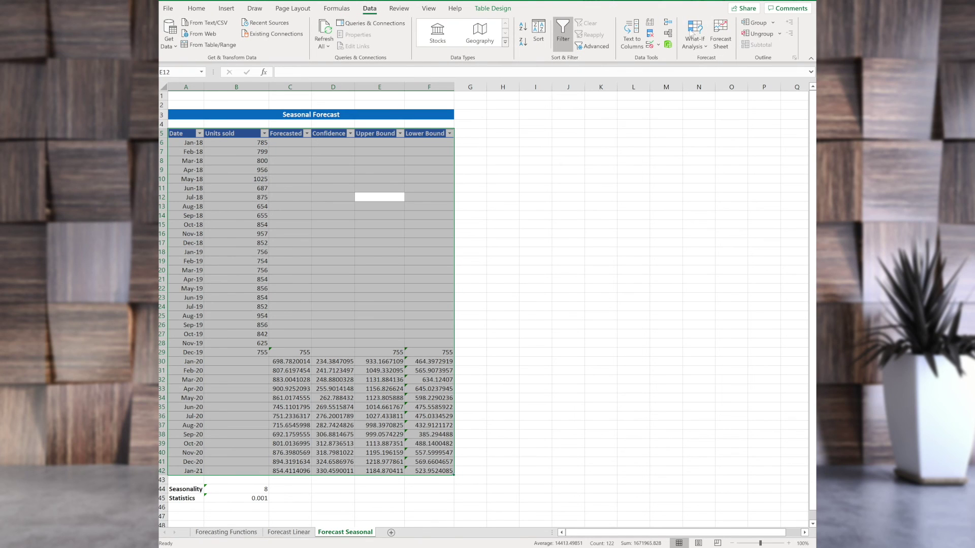
{"action": "left_click", "coordinate": [728, 50]}
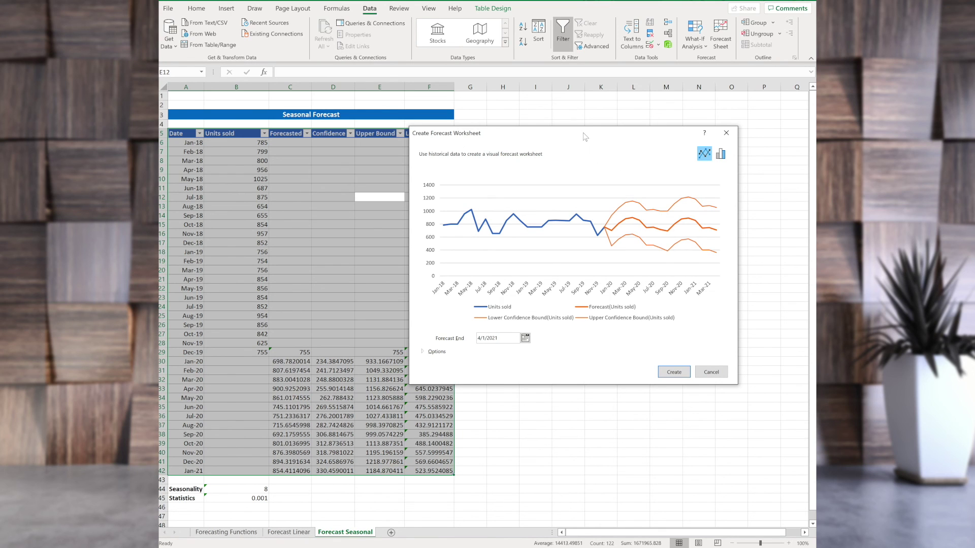
{"action": "left_click_drag", "start_coordinate": [583, 132], "coordinate": [632, 134]}
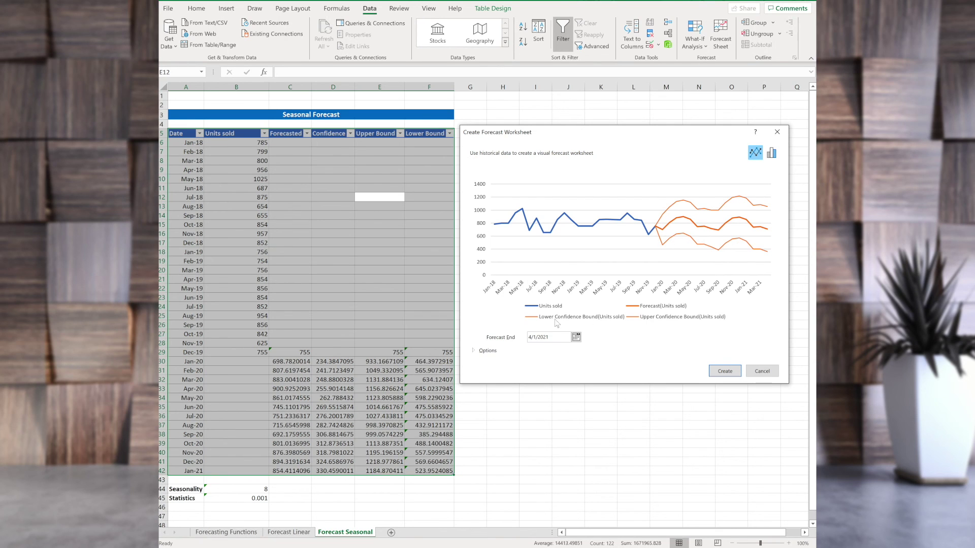
Expand Options, try manual seasonality 12 and 8, then revert to Detect Automatically.
{"action": "left_click", "coordinate": [475, 351]}
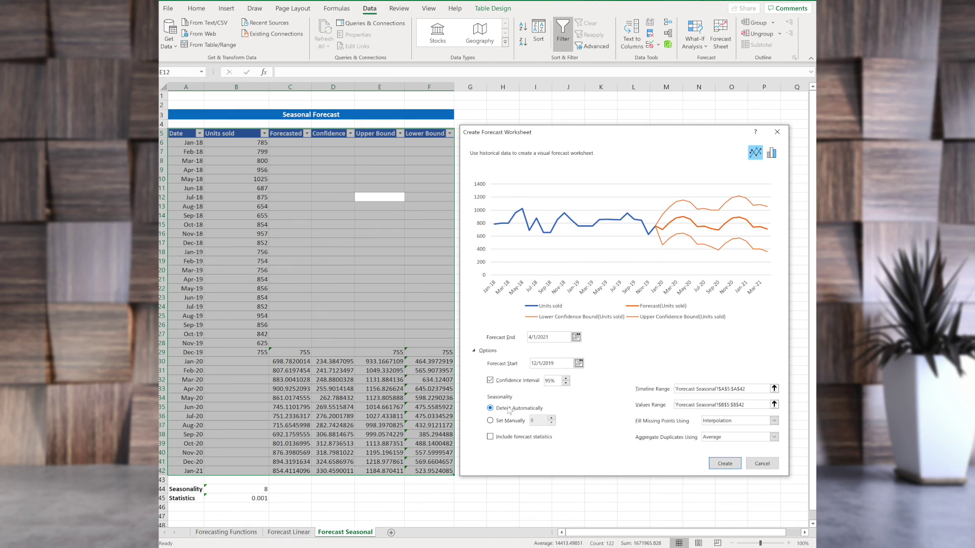
{"action": "left_click", "coordinate": [501, 425]}
{"action": "left_click", "coordinate": [551, 418]}
{"action": "left_click", "coordinate": [552, 417]}
{"action": "left_click", "coordinate": [552, 417]}
{"action": "left_click", "coordinate": [551, 417]}
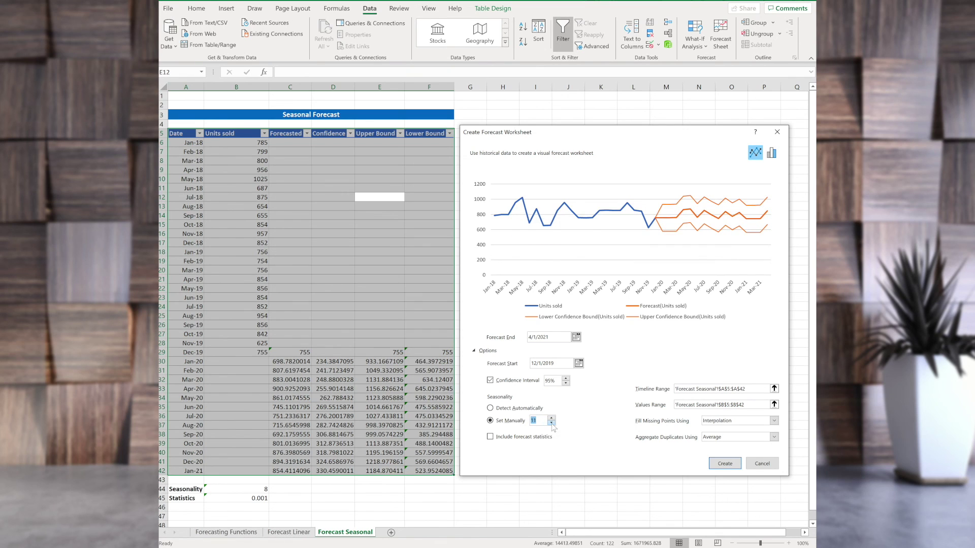
{"action": "left_click", "coordinate": [551, 423]}
{"action": "left_click", "coordinate": [551, 423]}
{"action": "left_click", "coordinate": [551, 422]}
{"action": "left_click", "coordinate": [552, 423]}
{"action": "left_click", "coordinate": [506, 409]}
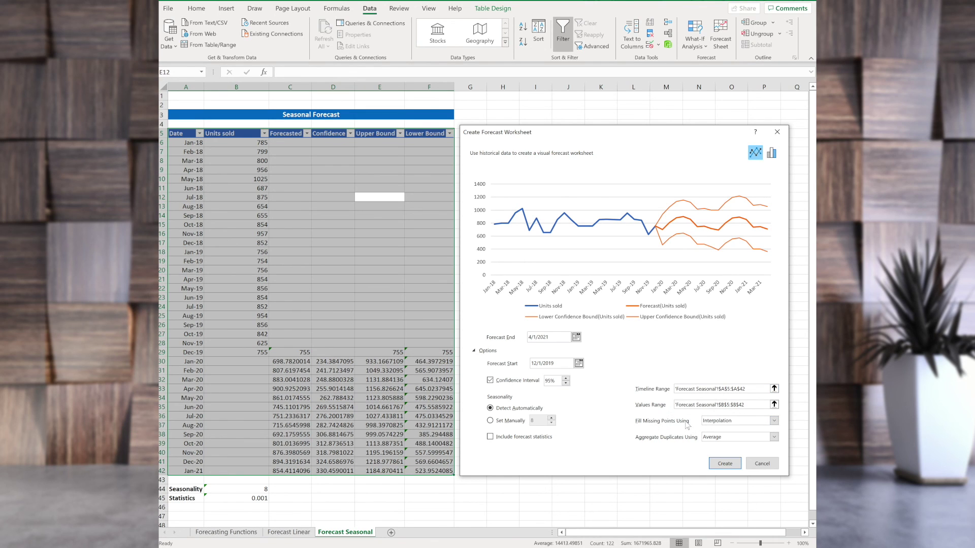
Fill missing points by Interpolation, keep Average for duplicates, and keep the line chart.
{"action": "left_click", "coordinate": [725, 420]}
{"action": "left_click", "coordinate": [722, 432]}
{"action": "left_click", "coordinate": [725, 420]}
{"action": "left_click", "coordinate": [724, 442]}
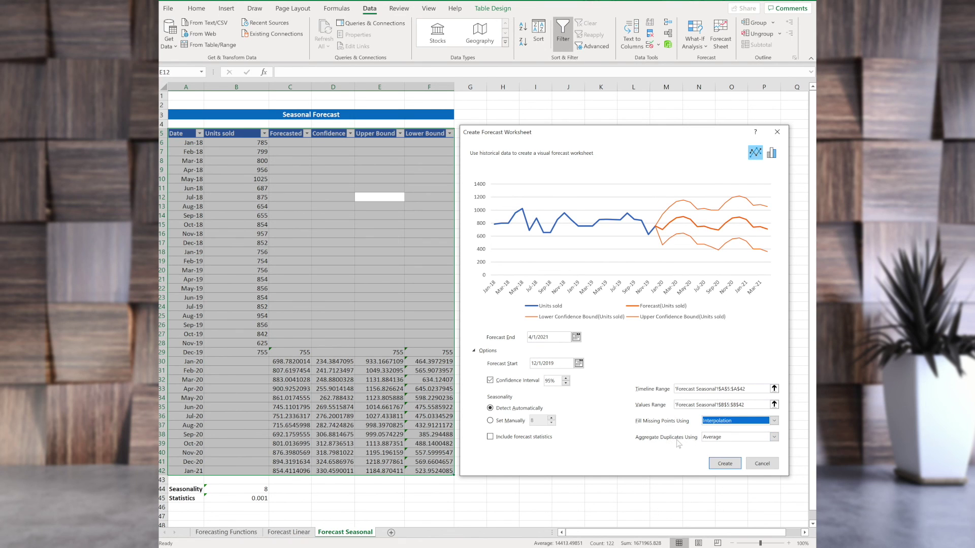
{"action": "left_click", "coordinate": [715, 442]}
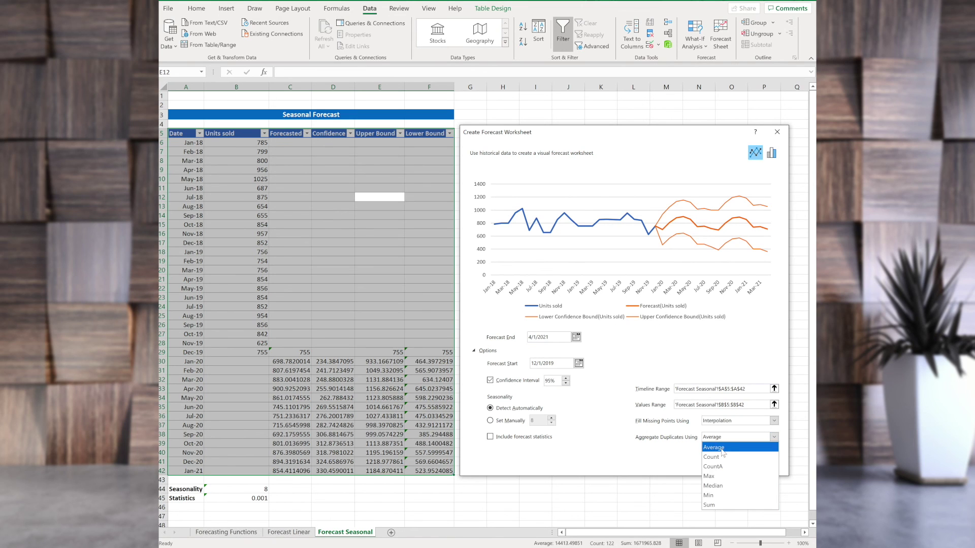
{"action": "left_click", "coordinate": [671, 363]}
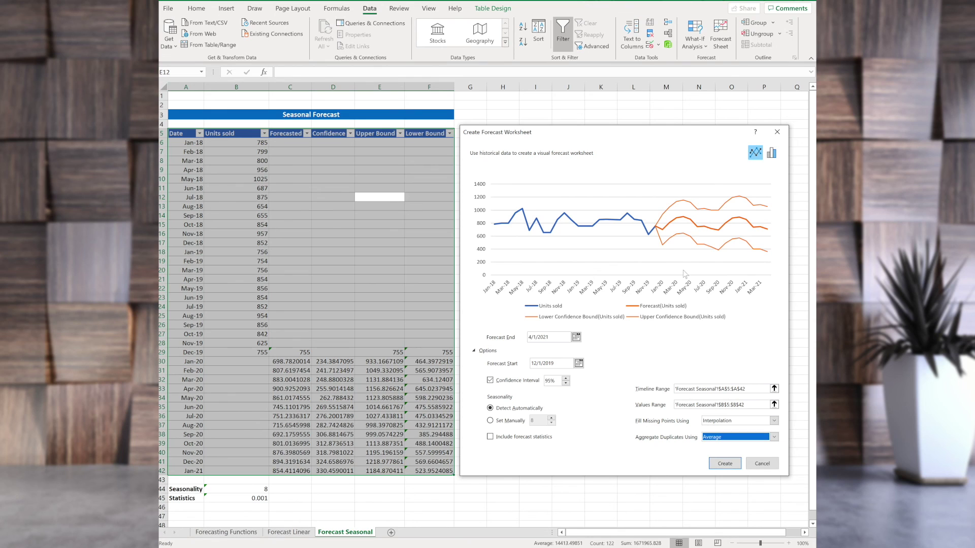
{"action": "left_click", "coordinate": [771, 154]}
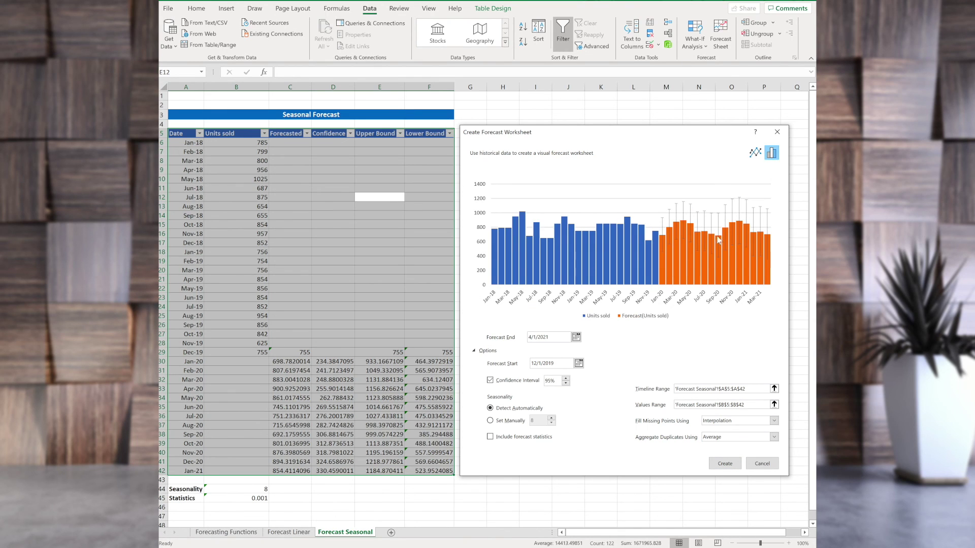
{"action": "left_click", "coordinate": [757, 153]}
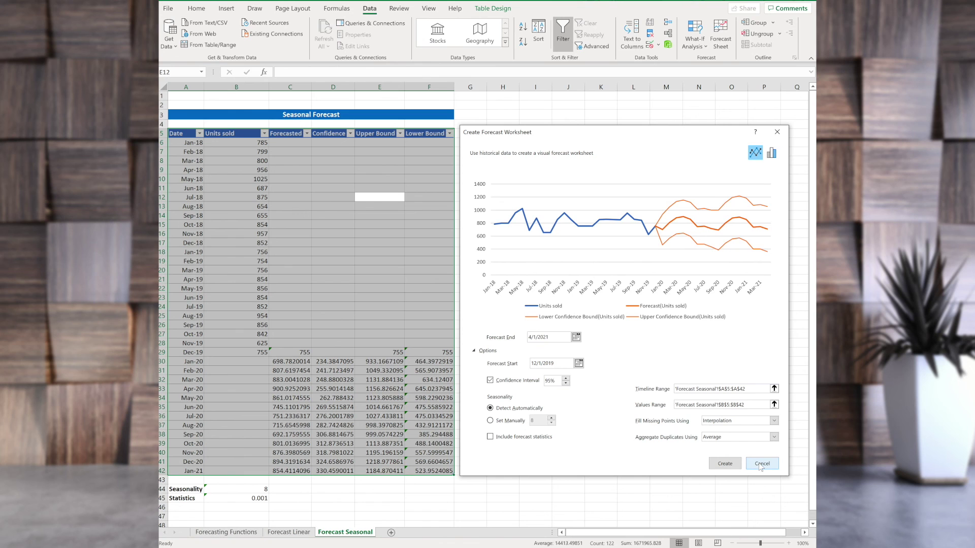
Cancel the forecast preview and insert a 2-D line chart of the Seasonal Forecast table.
{"action": "left_click", "coordinate": [761, 463]}
{"action": "left_click", "coordinate": [571, 253]}
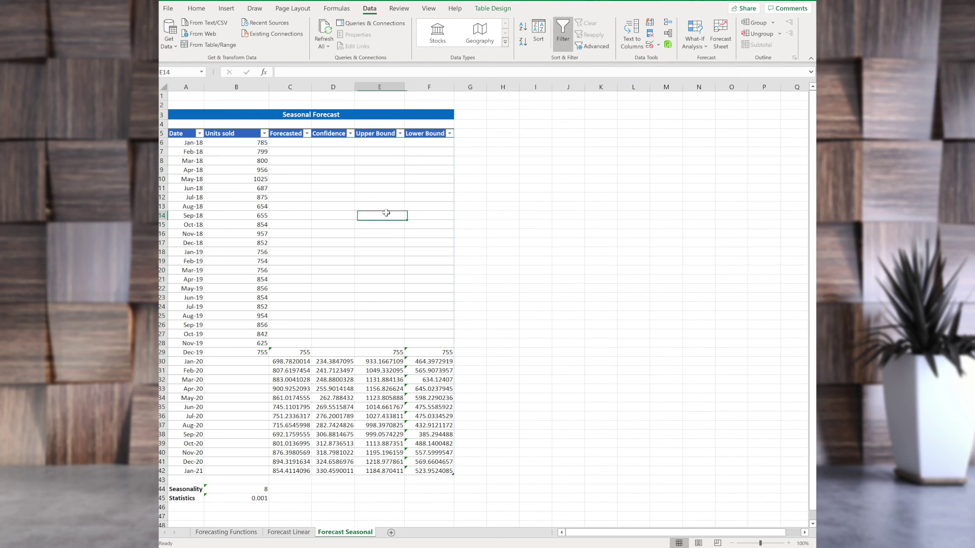
{"action": "key", "text": "ctrl+a"}
{"action": "key", "text": "ctrl+a"}
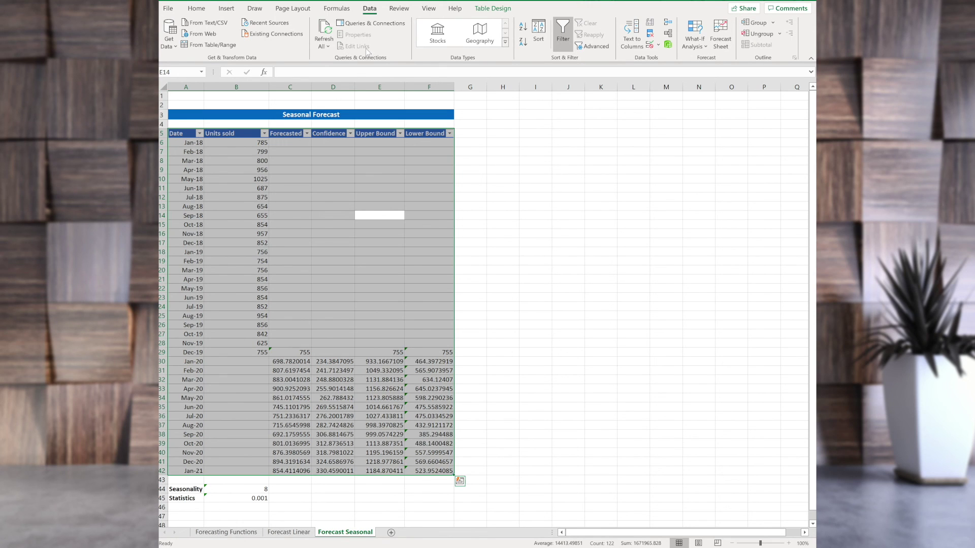
{"action": "left_click", "coordinate": [229, 11]}
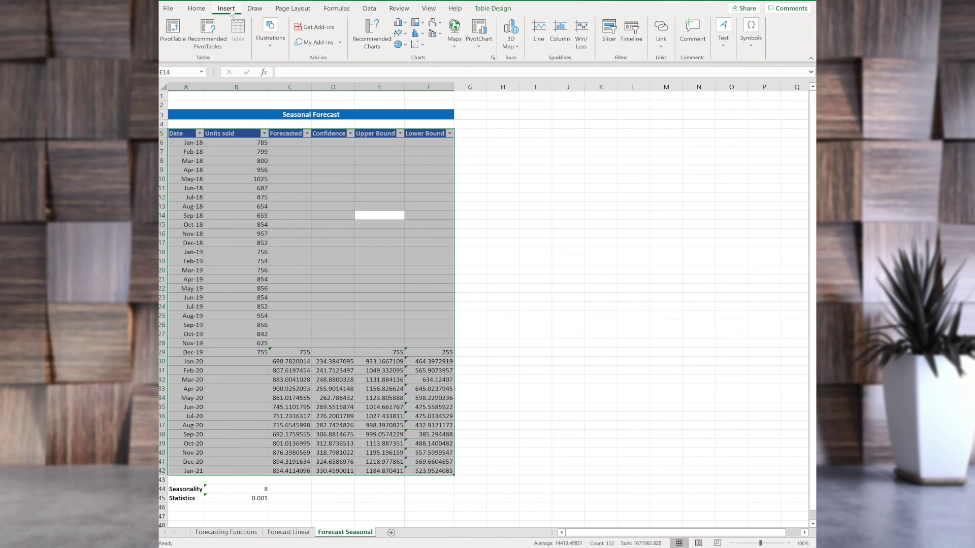
{"action": "left_click", "coordinate": [289, 260]}
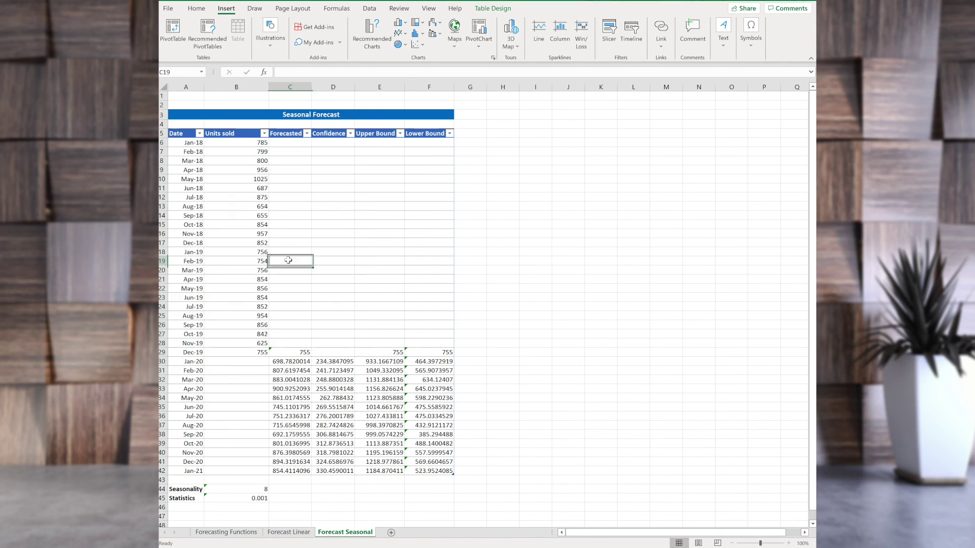
{"action": "key", "text": "ctrl+a"}
{"action": "key", "text": "ctrl+a"}
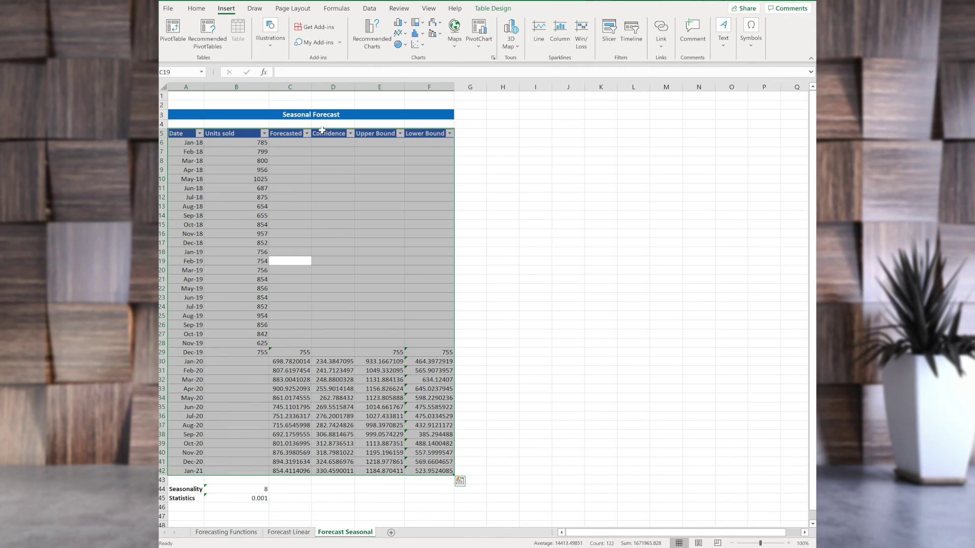
{"action": "left_click", "coordinate": [405, 33]}
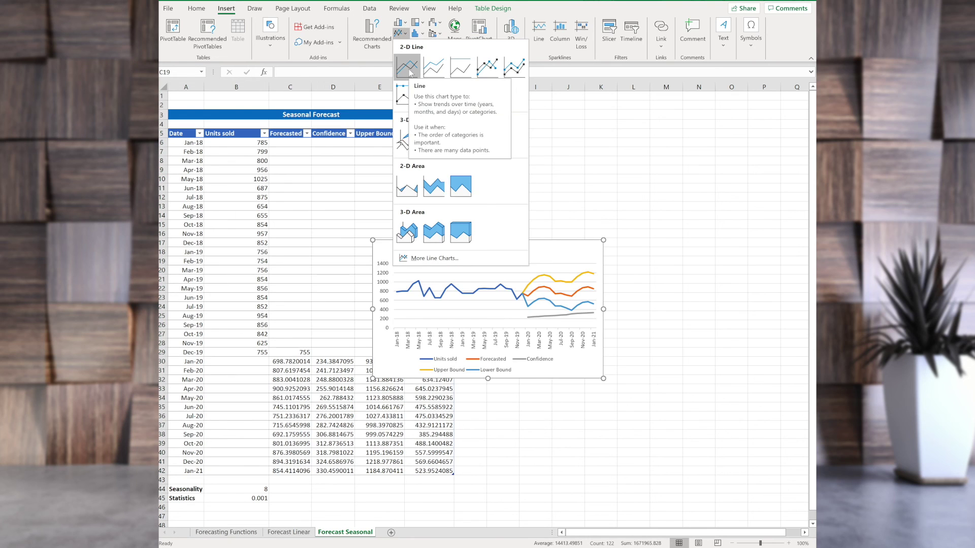
{"action": "left_click", "coordinate": [409, 71]}
Move and enlarge the chart, delete its Confidence series, then select C29:F29.
{"action": "left_click_drag", "start_coordinate": [534, 254], "coordinate": [636, 155]}
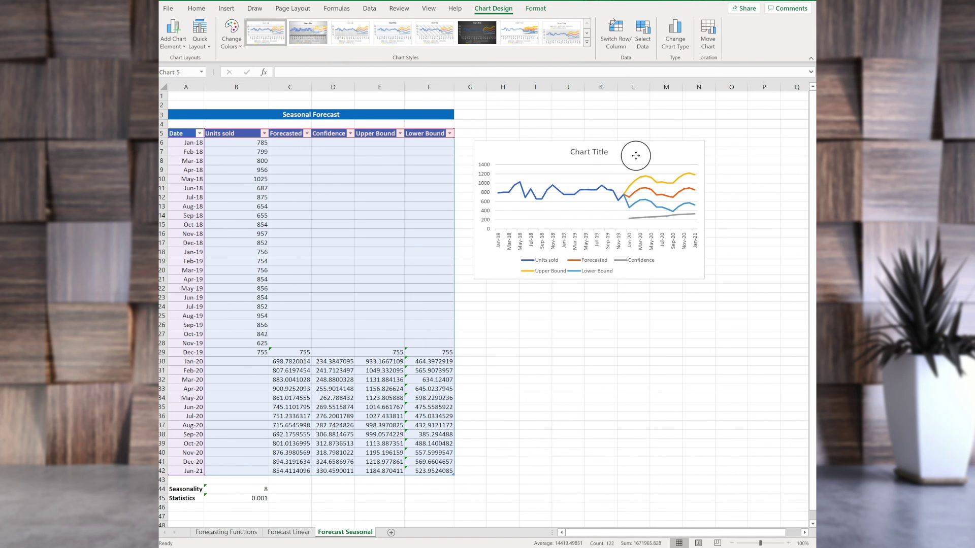
{"action": "left_click_drag", "start_coordinate": [704, 279], "coordinate": [788, 359]}
{"action": "left_click", "coordinate": [713, 290]}
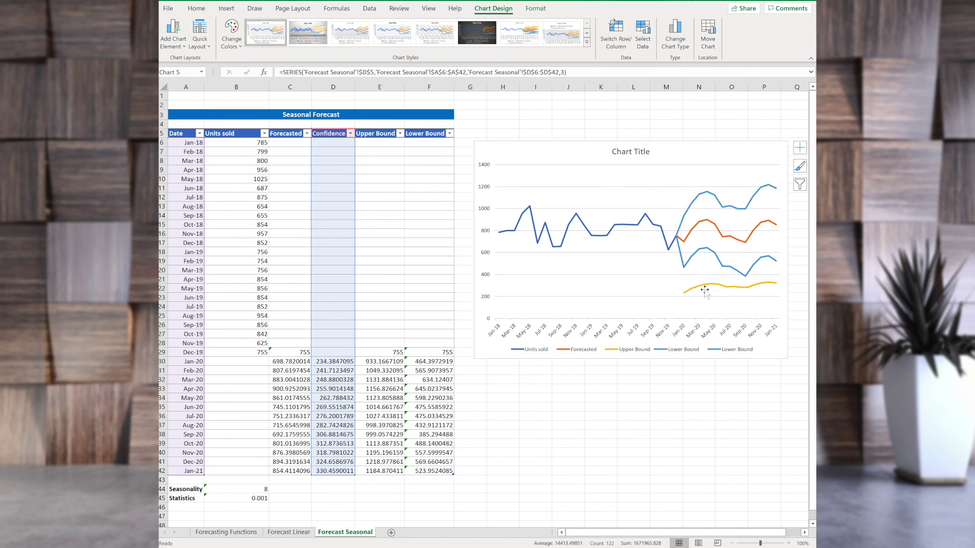
{"action": "key", "text": "Delete"}
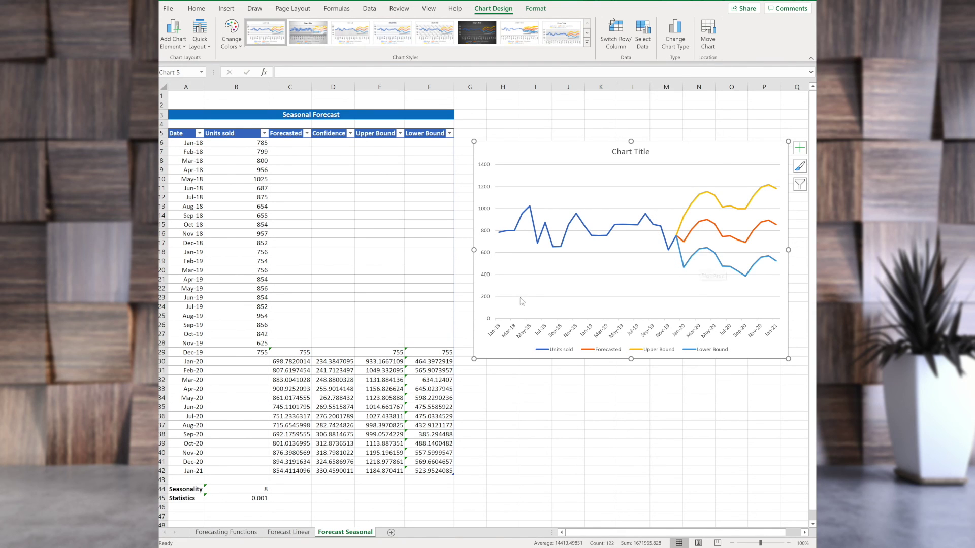
{"action": "left_click", "coordinate": [299, 352]}
{"action": "left_click_drag", "start_coordinate": [299, 351], "coordinate": [424, 356]}
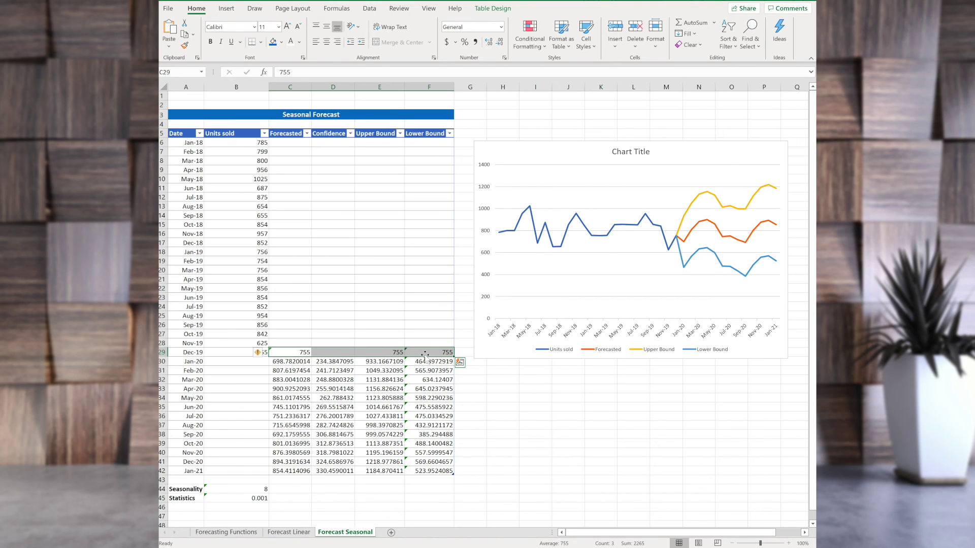
{"action": "key", "text": "Delete"}
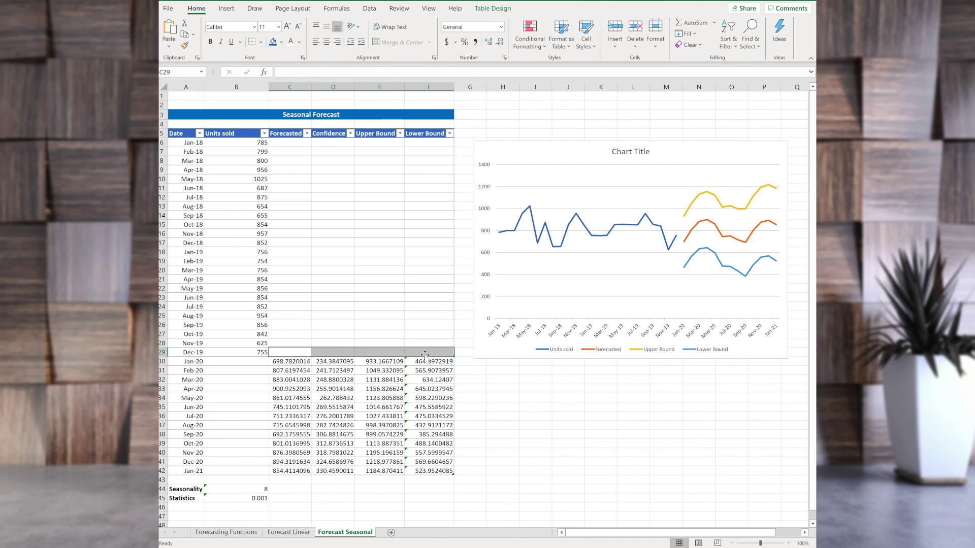
{"action": "key", "text": "Left"}
{"action": "key", "text": "Right"}
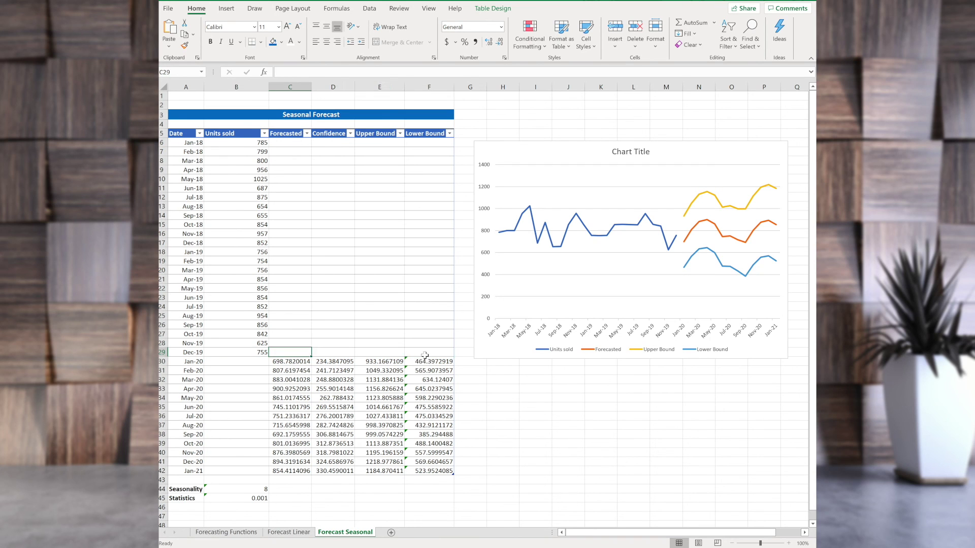
{"action": "type", "text": "755"}
{"action": "key", "text": "Tab"}
{"action": "key", "text": "Tab"}
{"action": "type", "text": "755"}
{"action": "key", "text": "Tab"}
{"action": "type", "text": "7"}
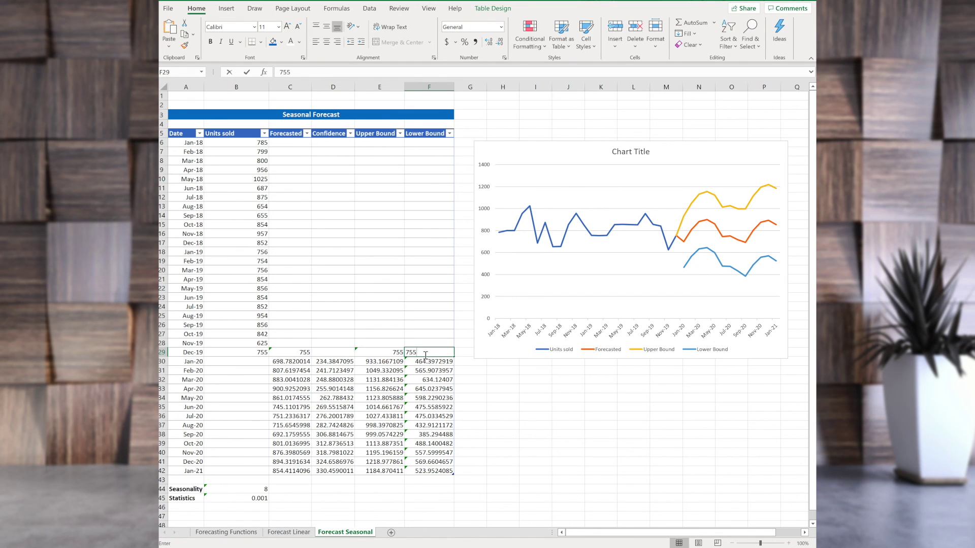
{"action": "key", "text": "Up"}
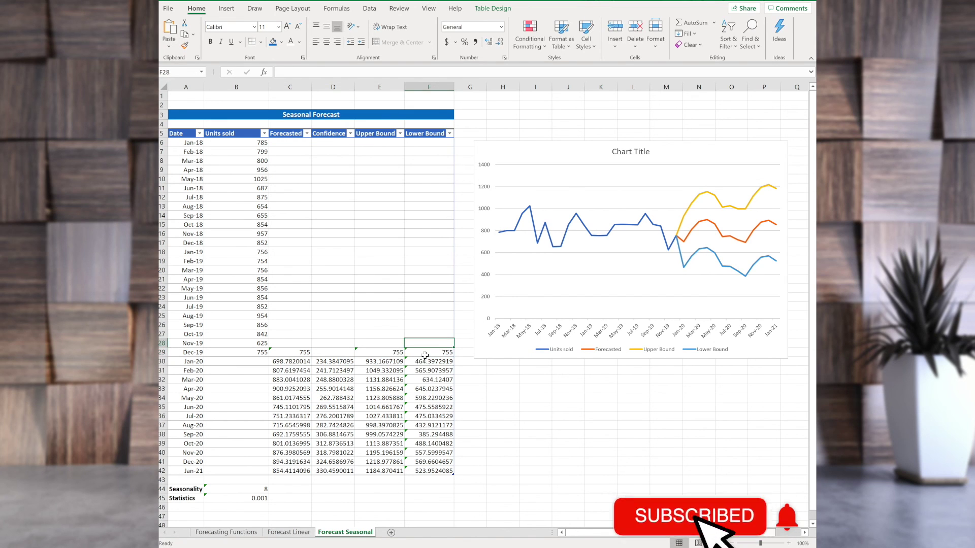